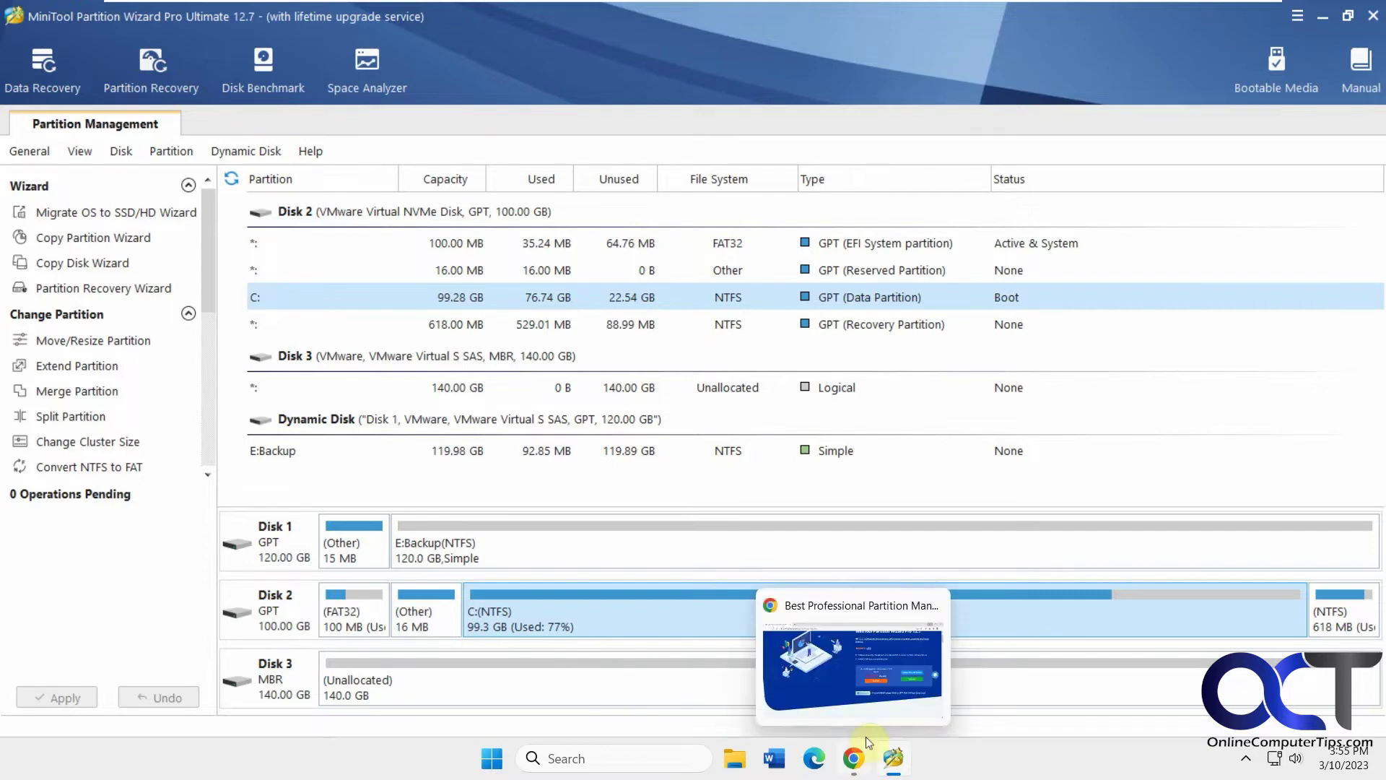
# Step: Leave the browser, select E:Backup on Disk 1, then select Disk 3's 140 GB unallocated space
pyautogui.click(855, 758)
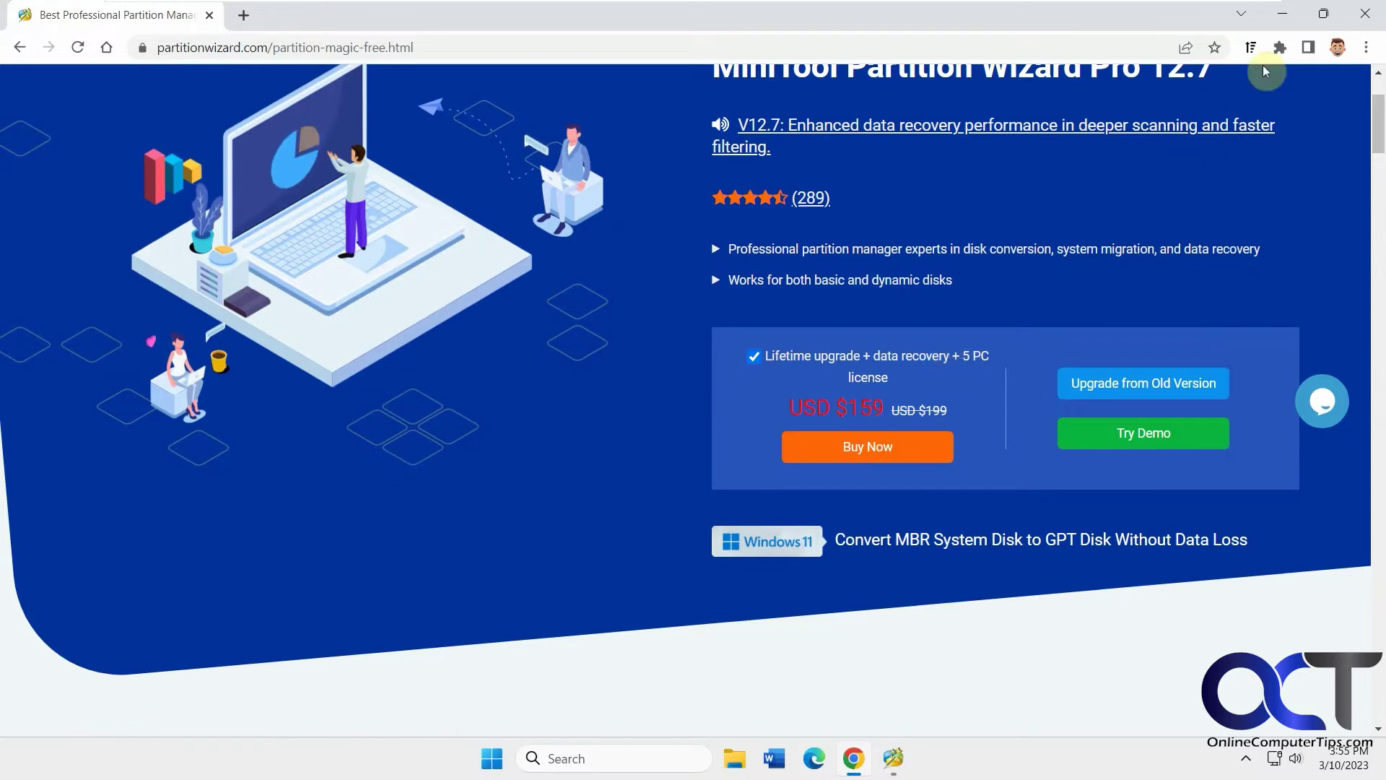
pyautogui.click(1288, 20)
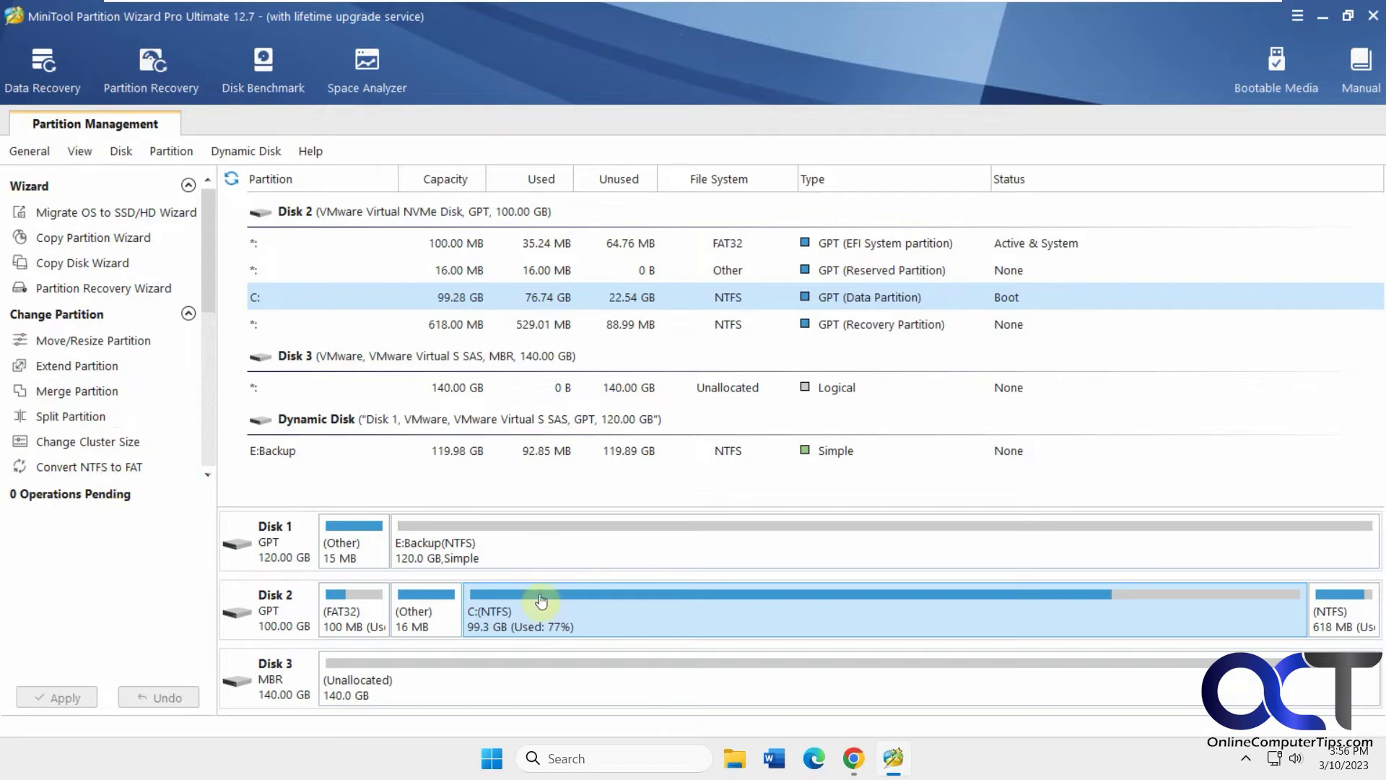
pyautogui.click(553, 551)
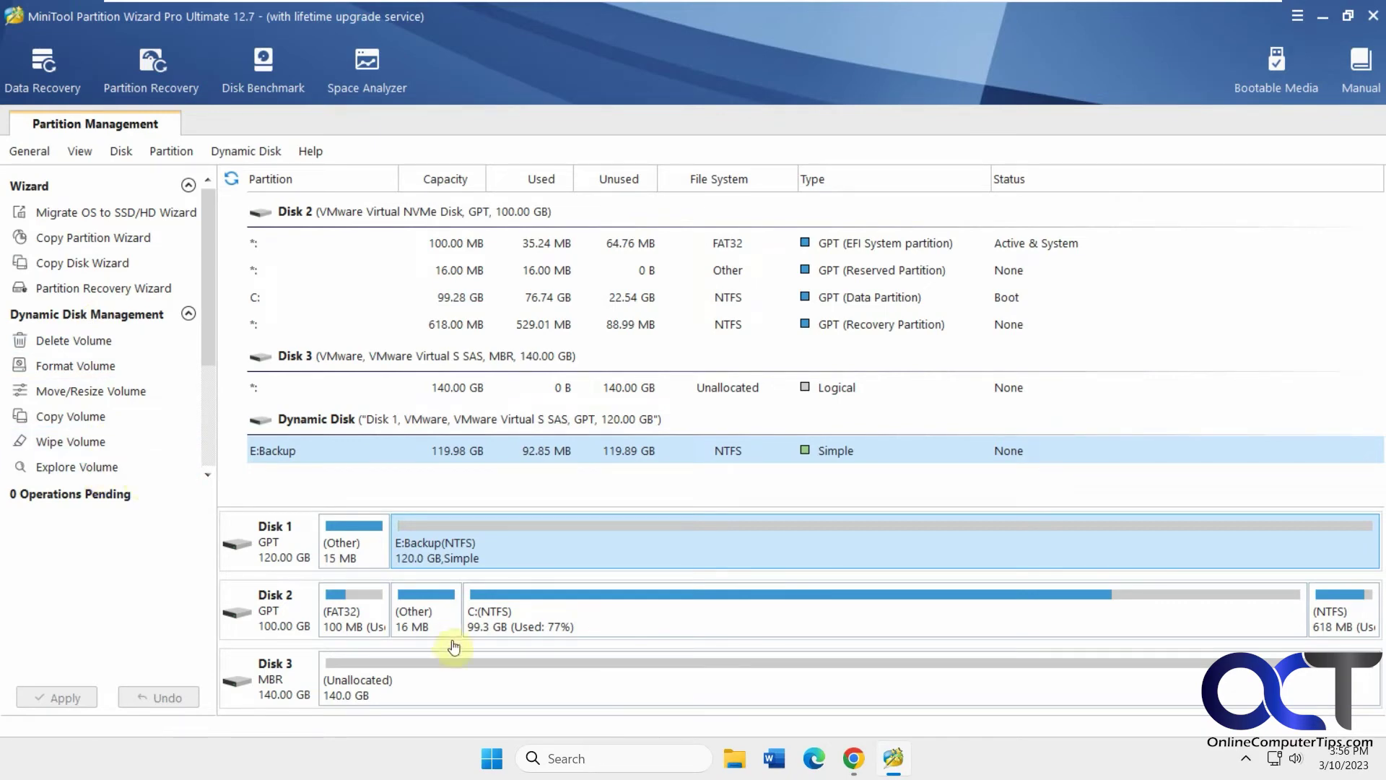
pyautogui.click(492, 682)
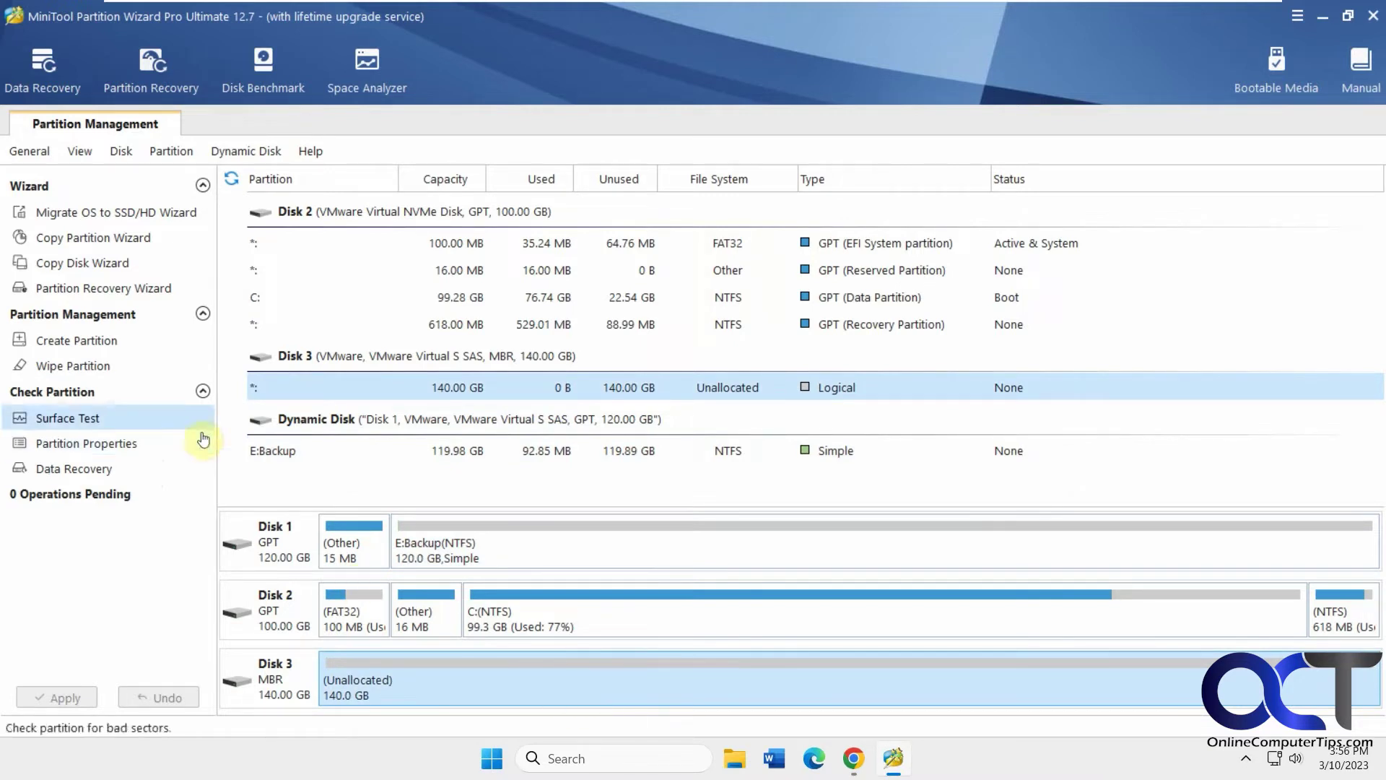
# Step: Create a primary NTFS partition labelled Misc filling Disk 3's unallocated space
pyautogui.click(95, 342)
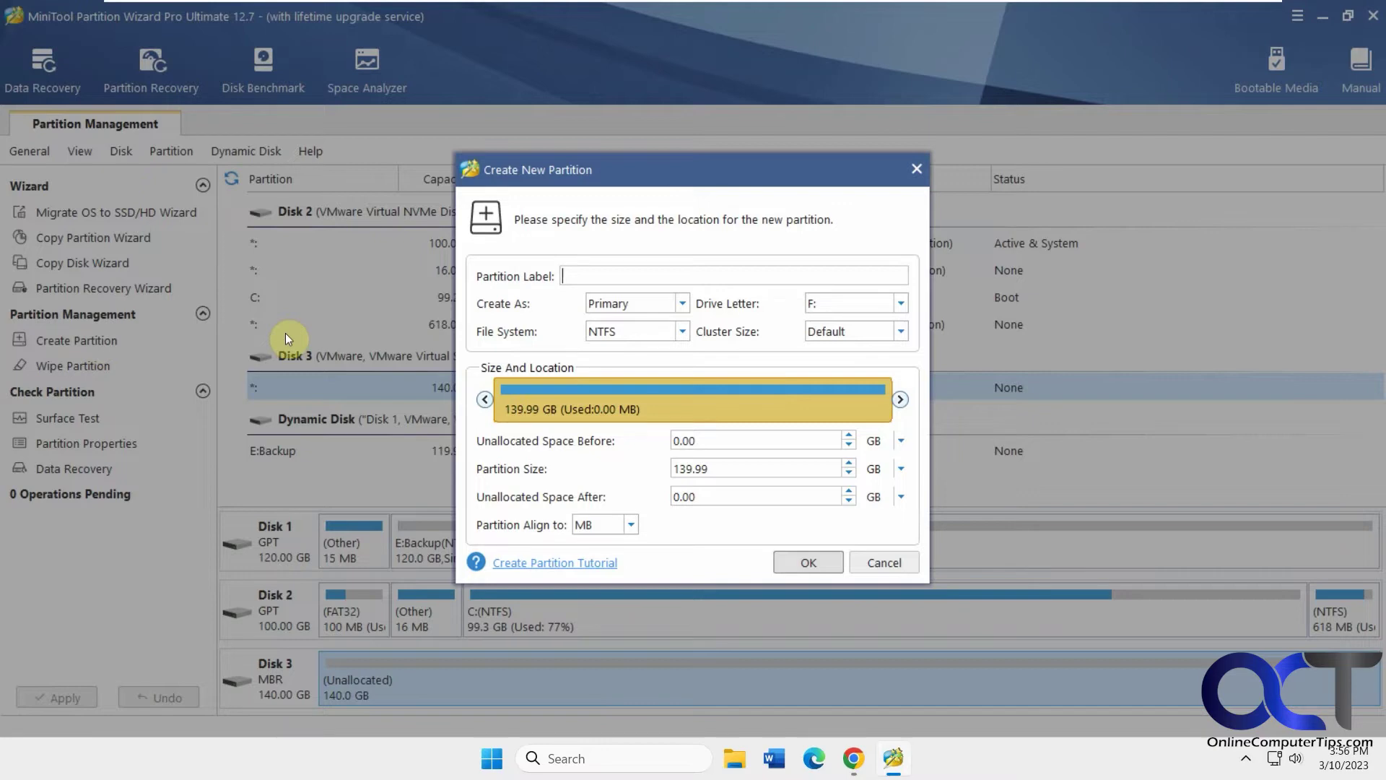
pyautogui.write('Misc')
pyautogui.click(901, 329)
pyautogui.click(901, 329)
pyautogui.click(685, 331)
pyautogui.click(685, 331)
pyautogui.moveTo(901, 402)
pyautogui.mouseDown()
pyautogui.moveTo(658, 402)
pyautogui.moveTo(902, 400)
pyautogui.mouseUp()
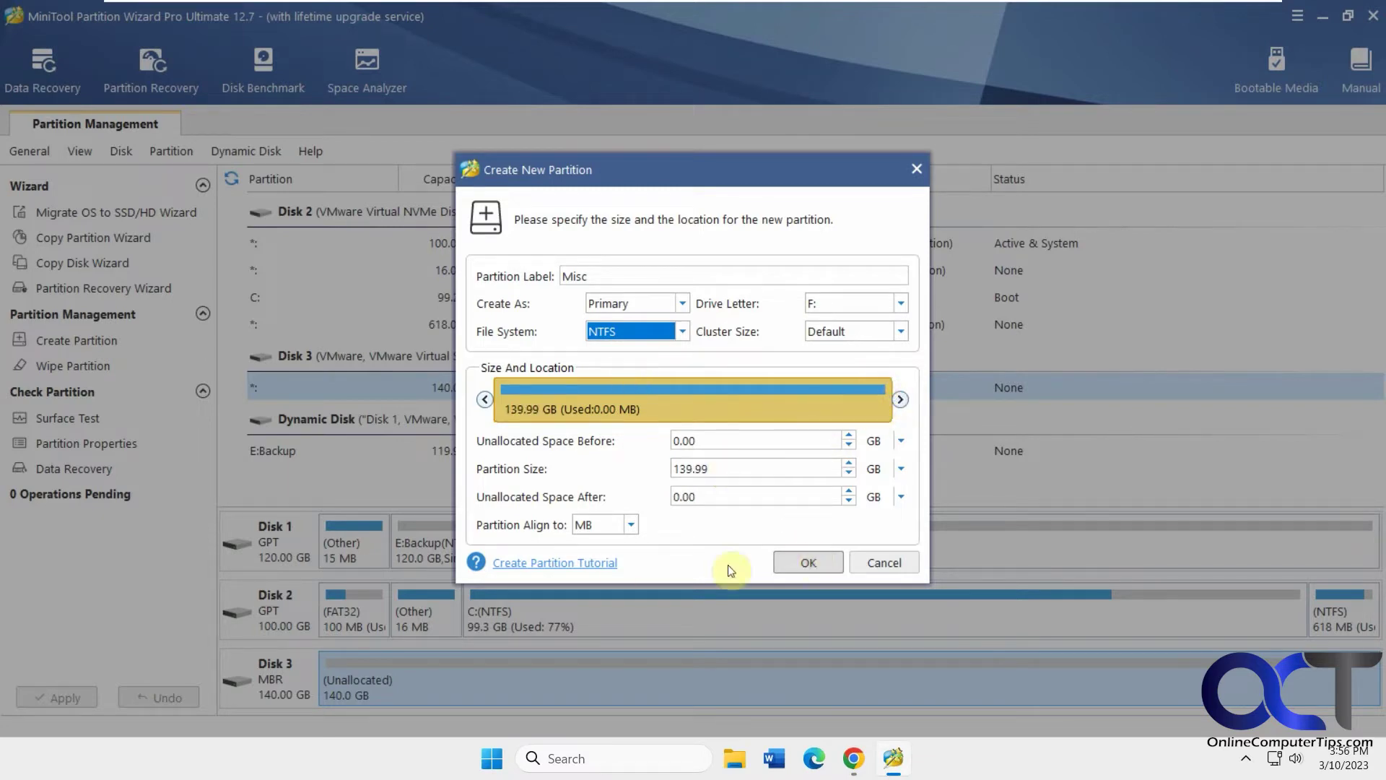
pyautogui.click(794, 562)
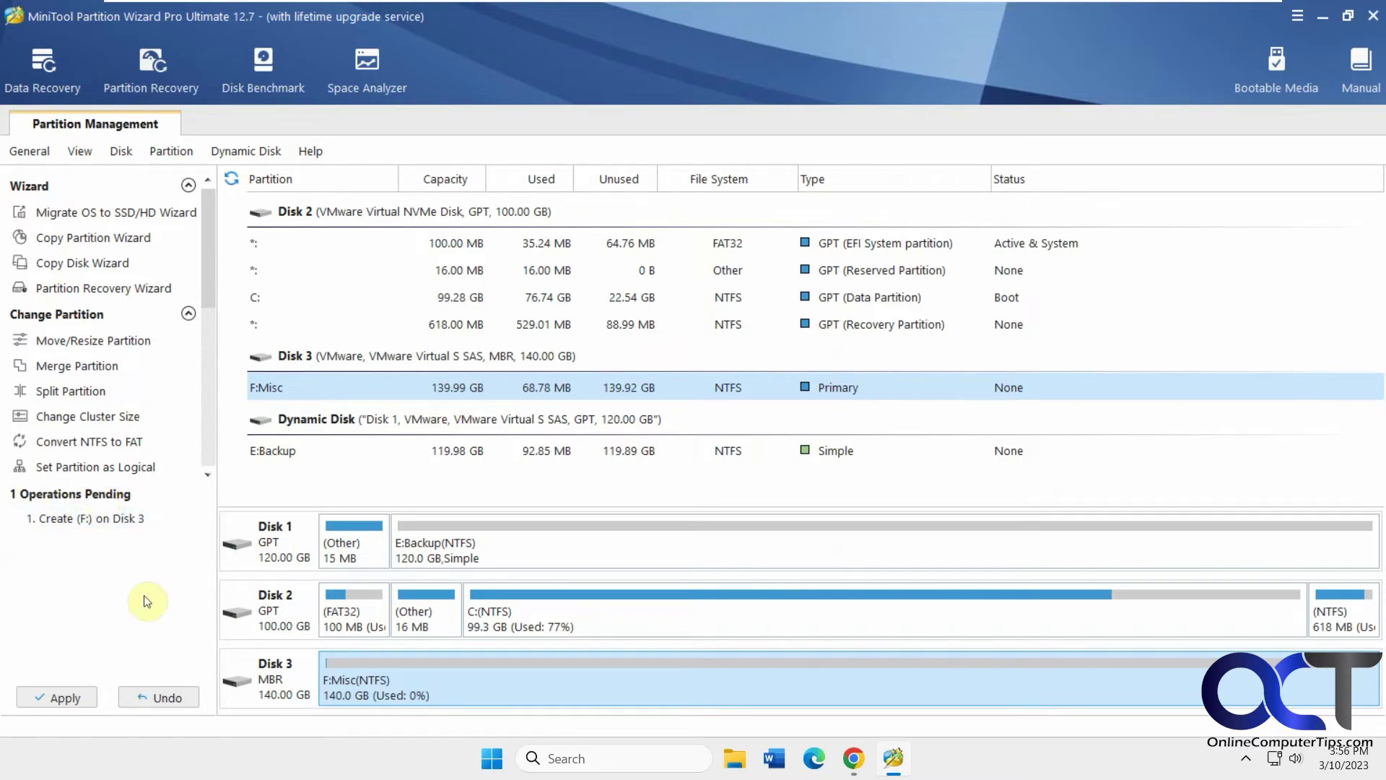
# Step: Apply the pending create operation and dismiss the success message
pyautogui.click(181, 518)
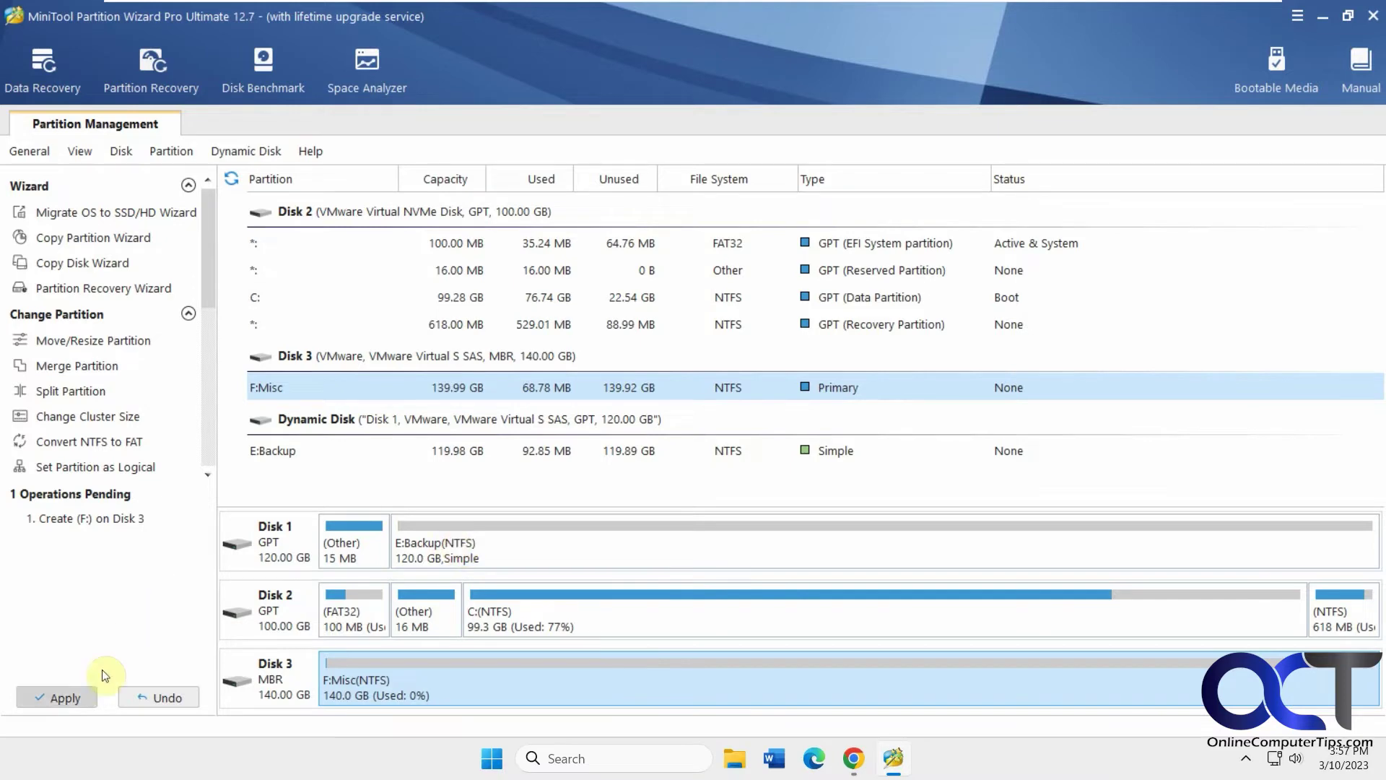
pyautogui.click(71, 699)
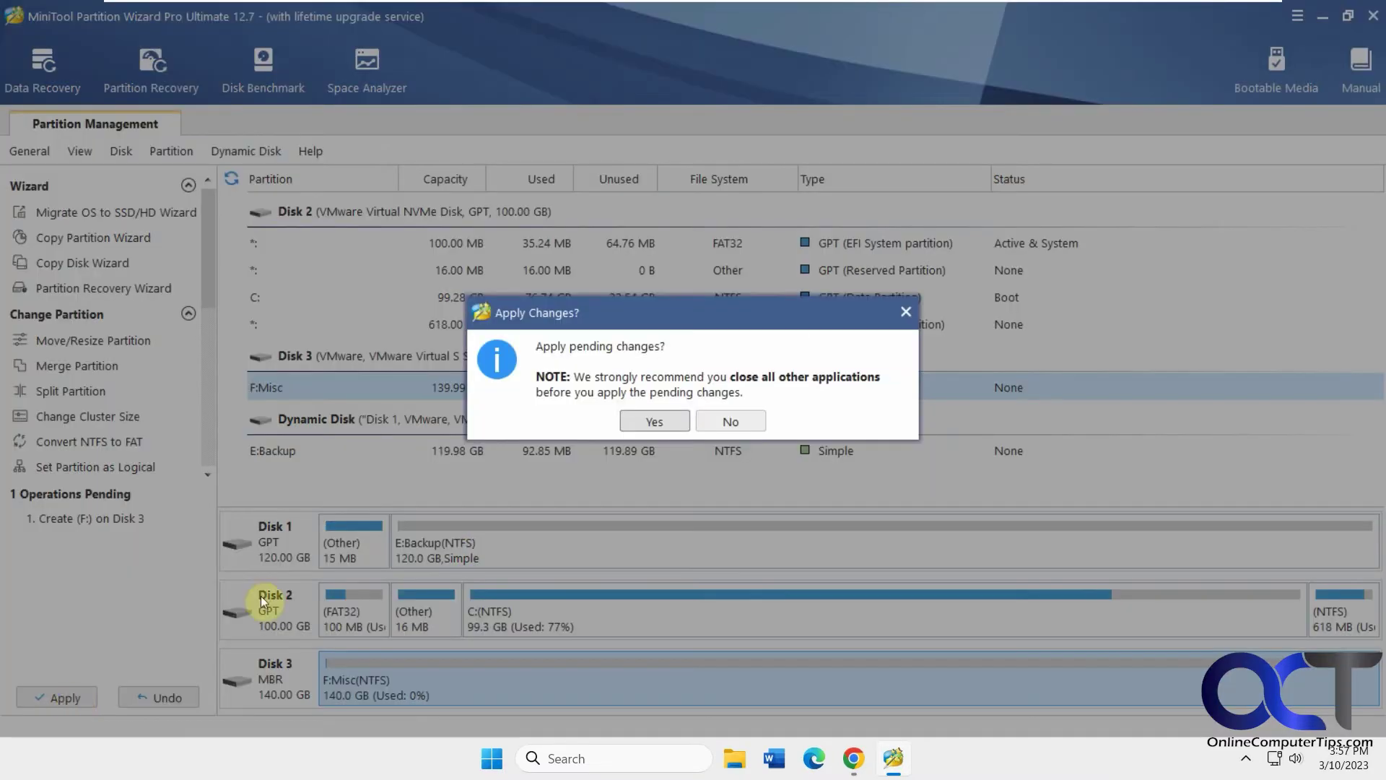
pyautogui.click(652, 422)
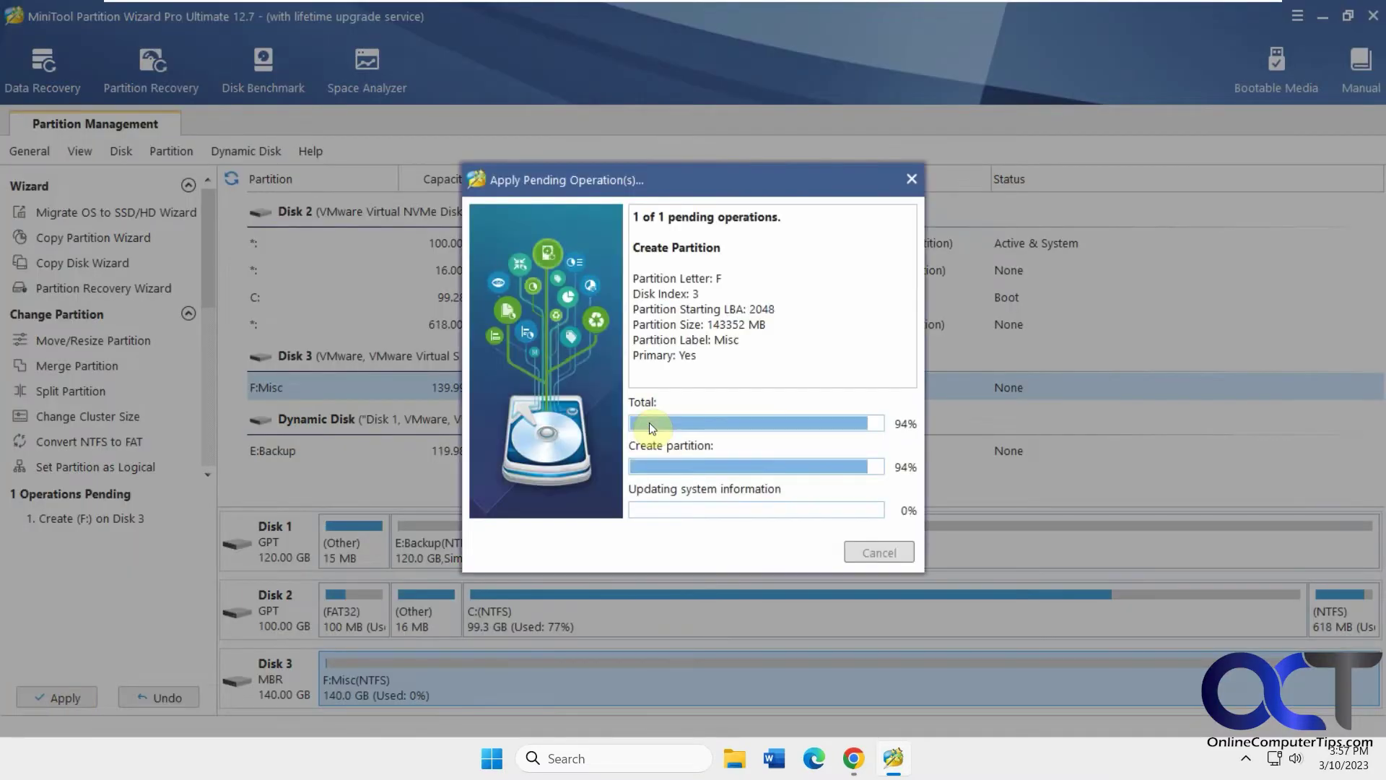
pyautogui.click(681, 410)
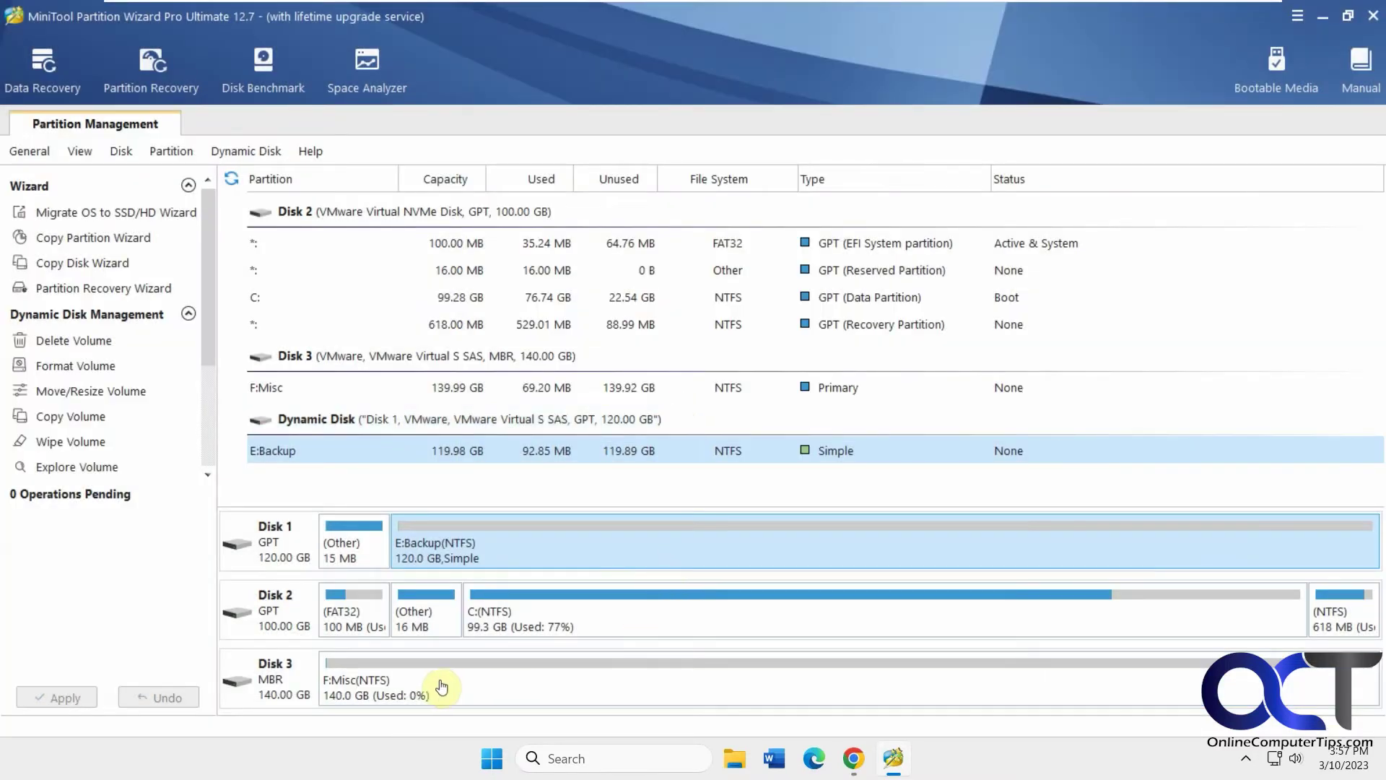
# Step: Select F:Misc and look through the General and View menus
pyautogui.click(501, 690)
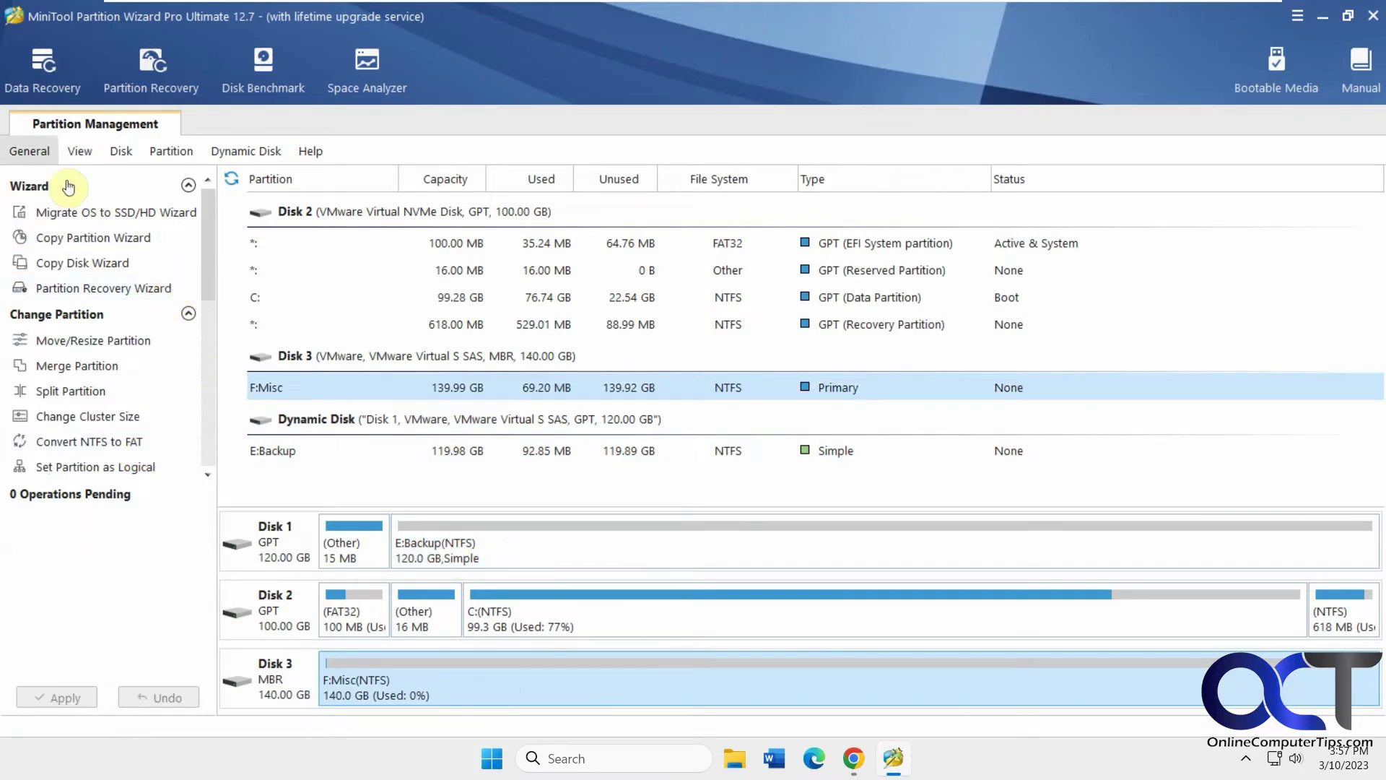
pyautogui.click(37, 154)
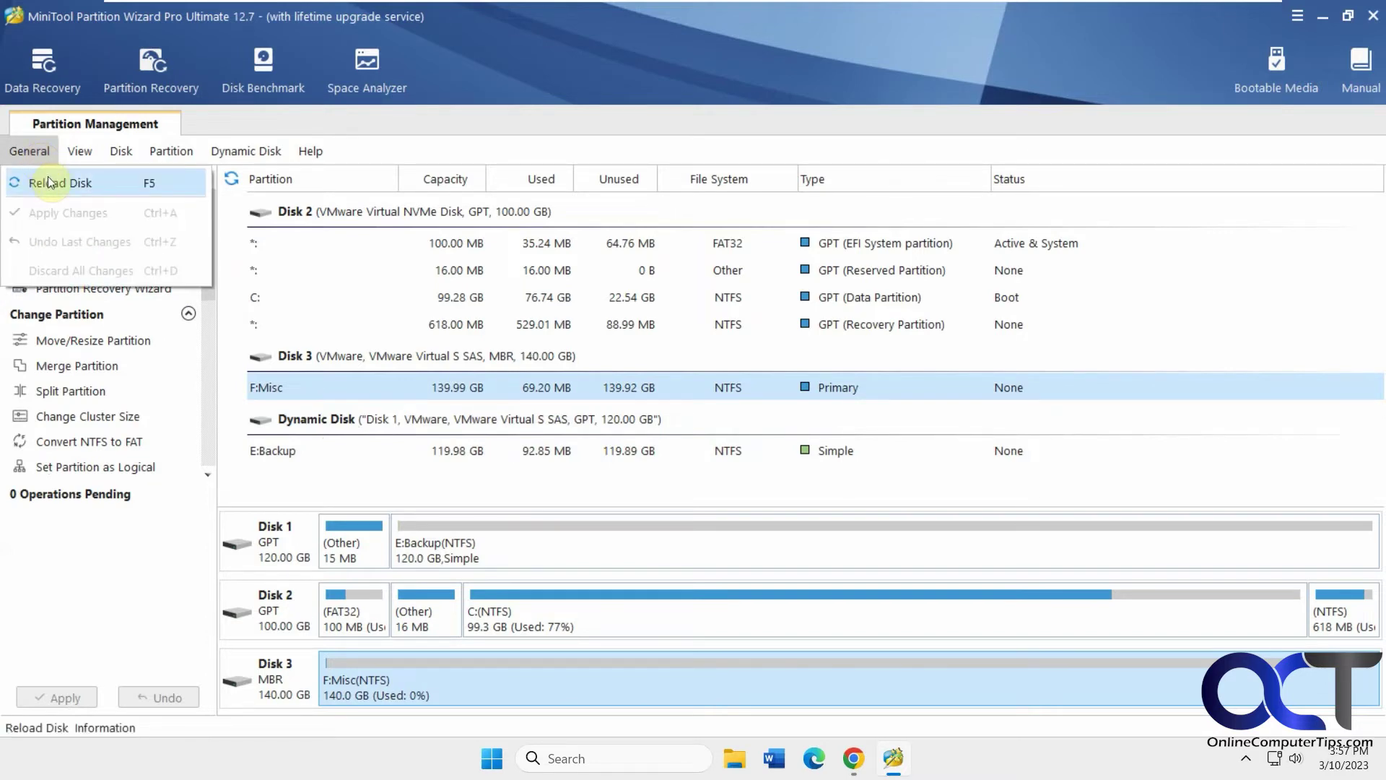
pyautogui.moveTo(80, 152)
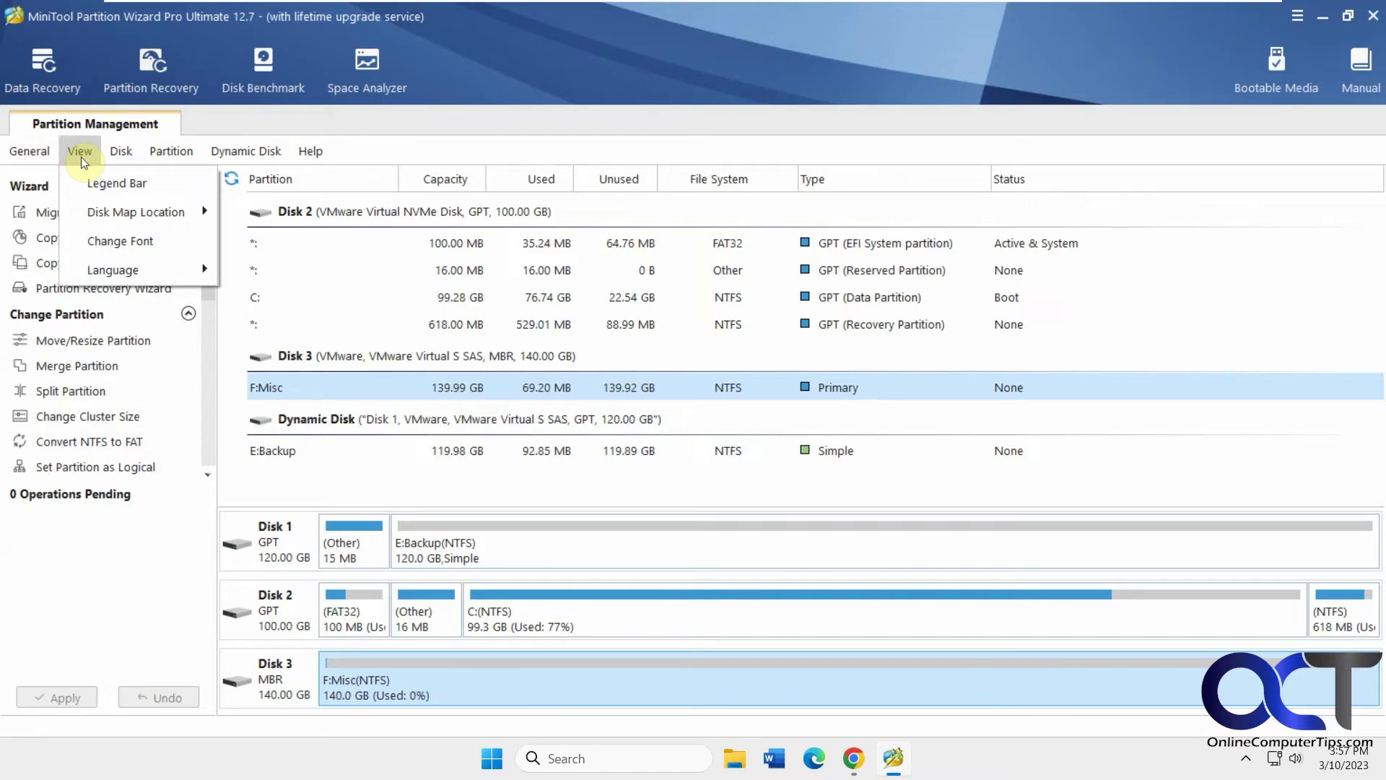
pyautogui.moveTo(106, 203)
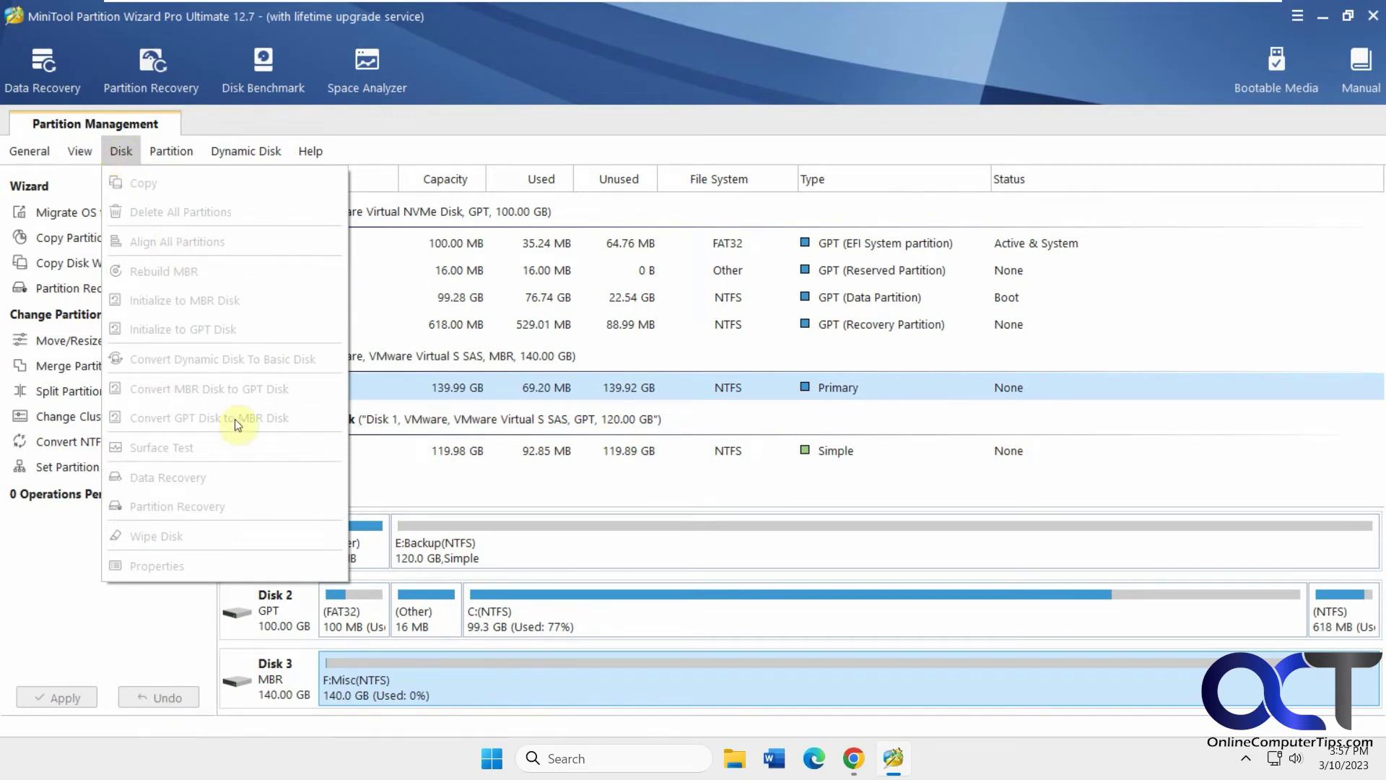
# Step: Start a surface test on Disk 3, exit it, and show the Disk menu
pyautogui.click(289, 675)
pyautogui.click(121, 153)
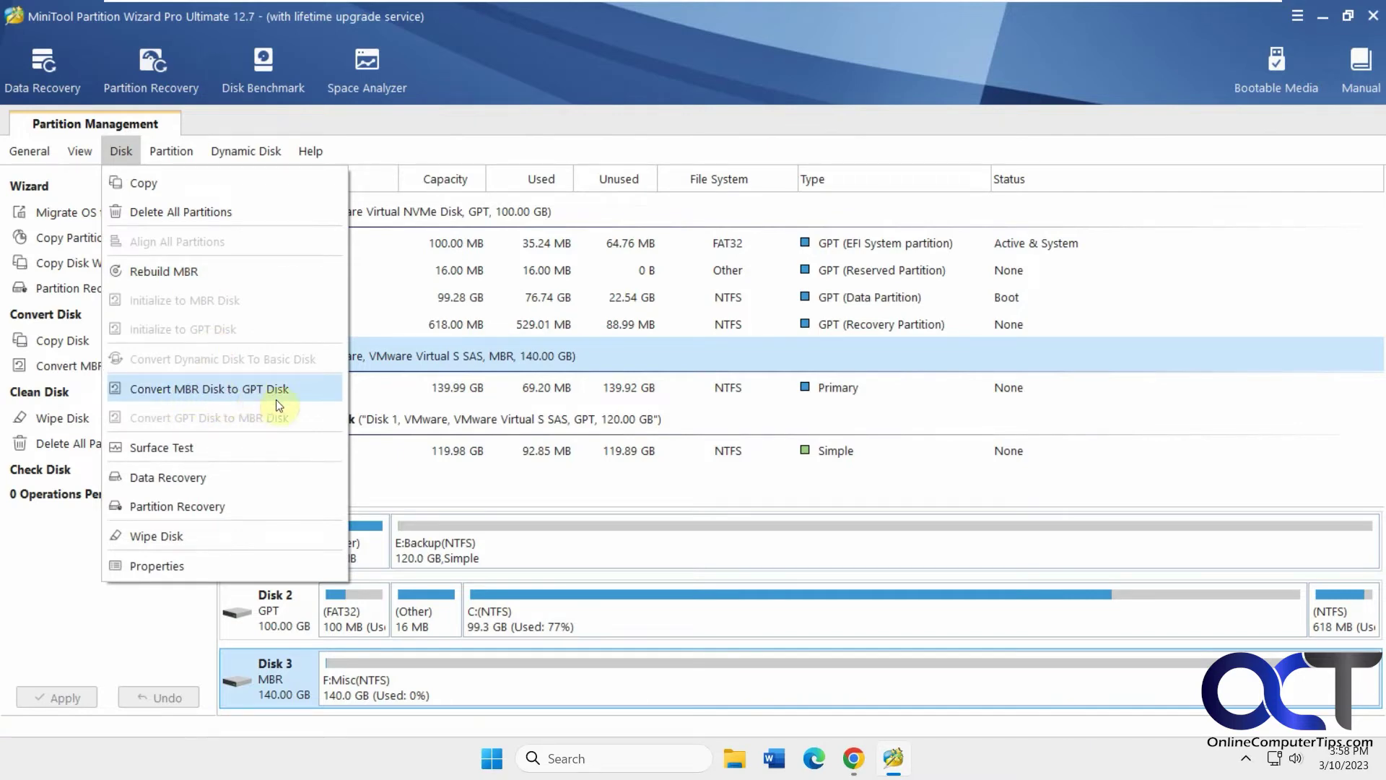
pyautogui.click(185, 450)
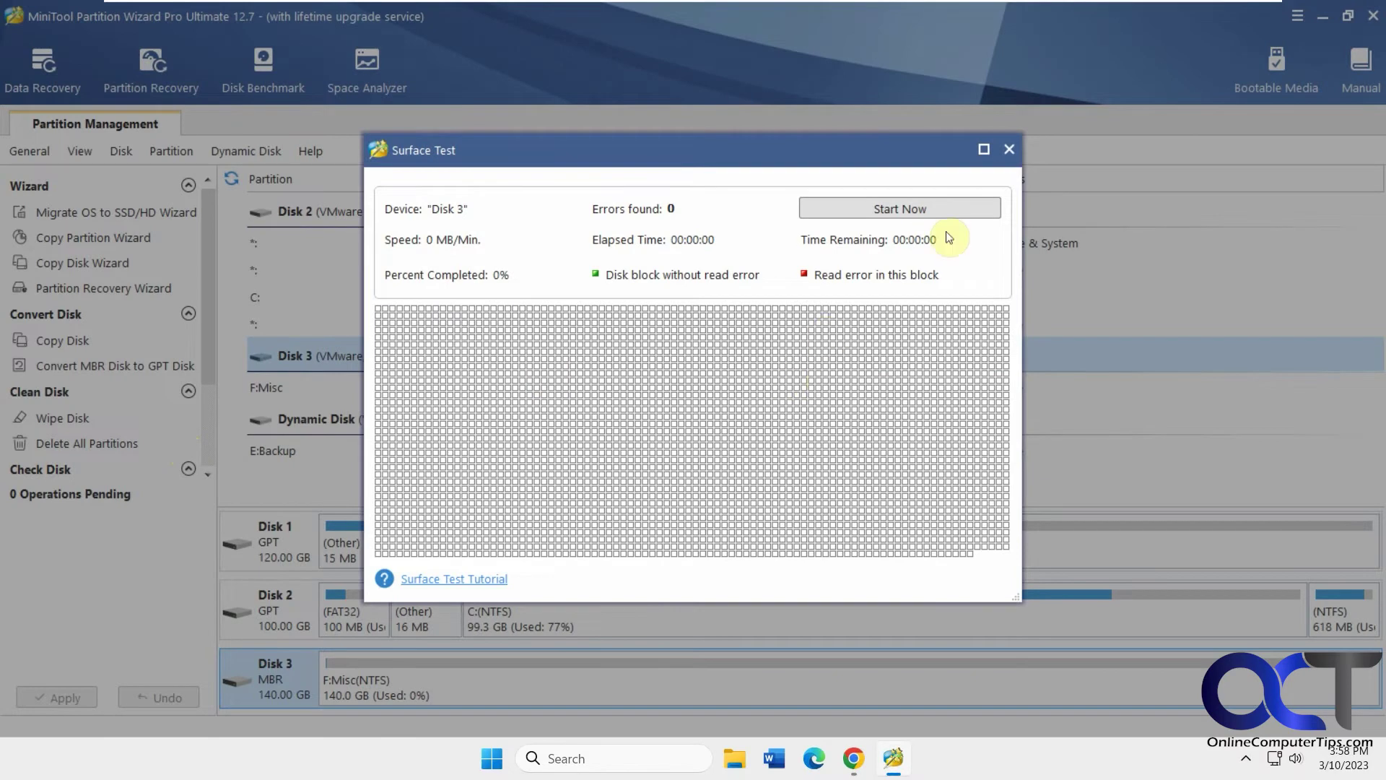
pyautogui.click(1008, 149)
pyautogui.click(652, 410)
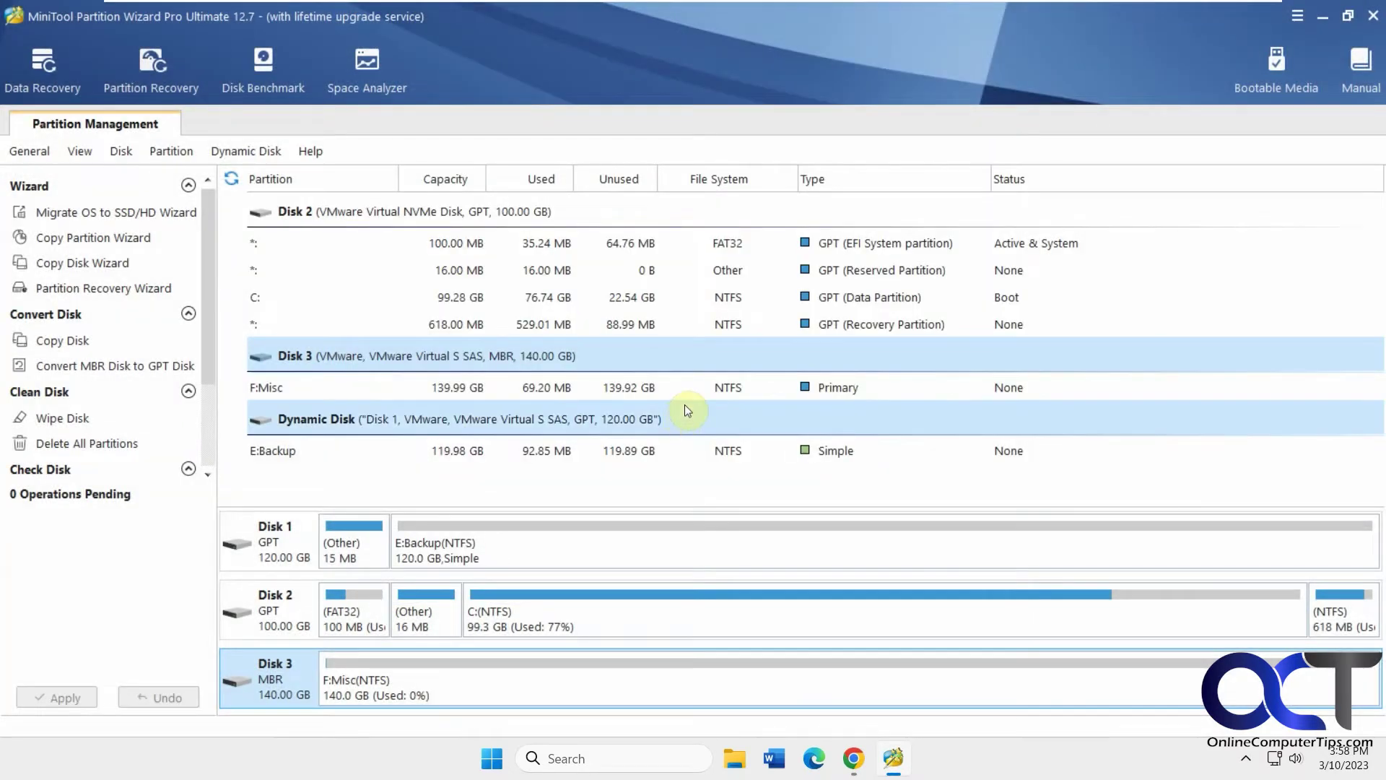
pyautogui.click(124, 152)
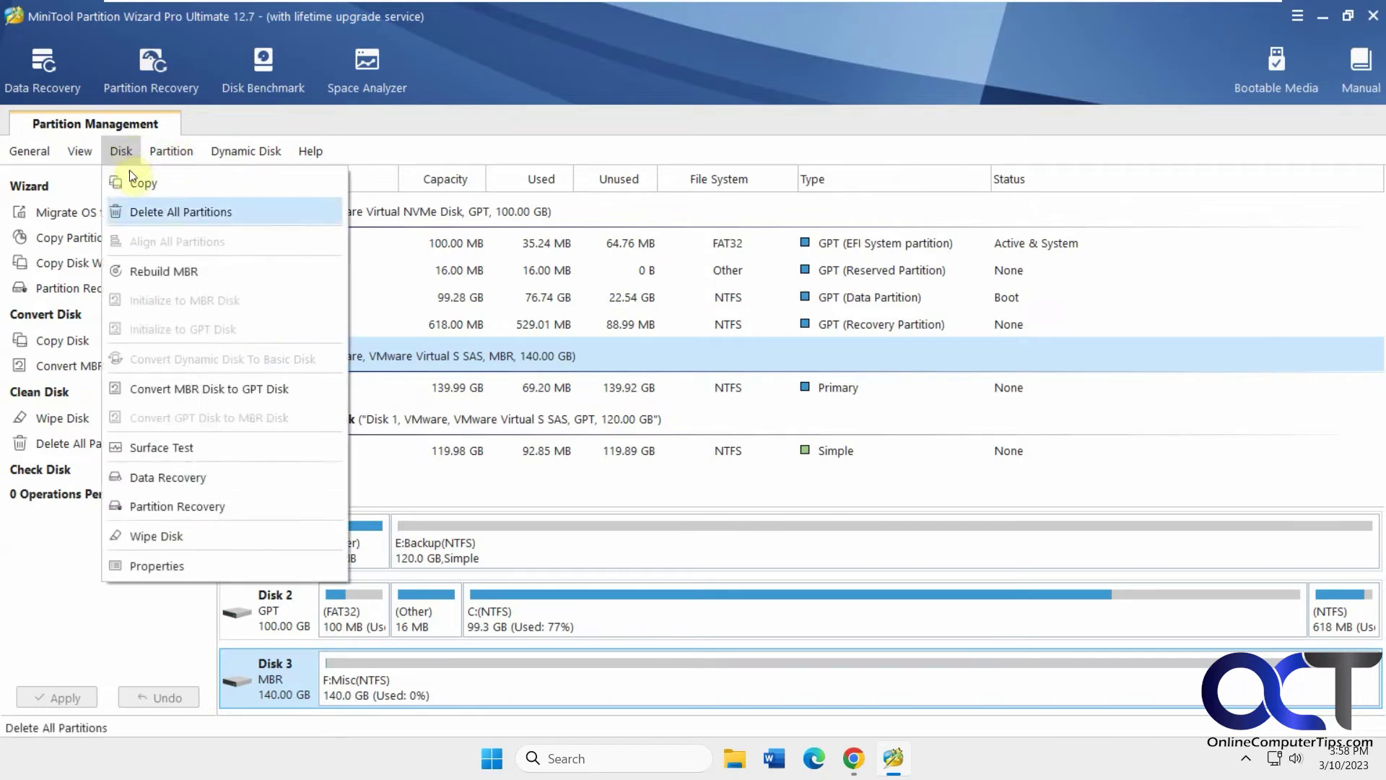
pyautogui.click(210, 478)
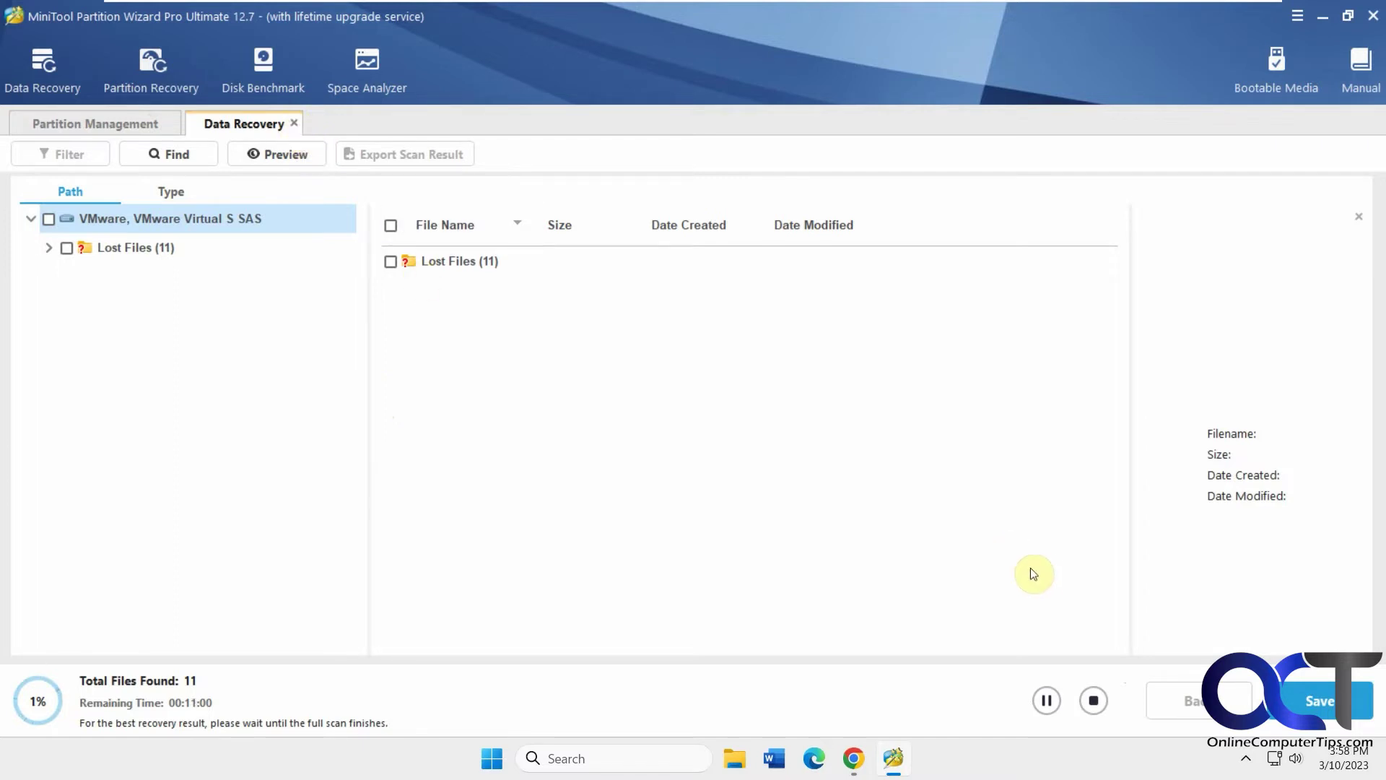
pyautogui.click(1094, 700)
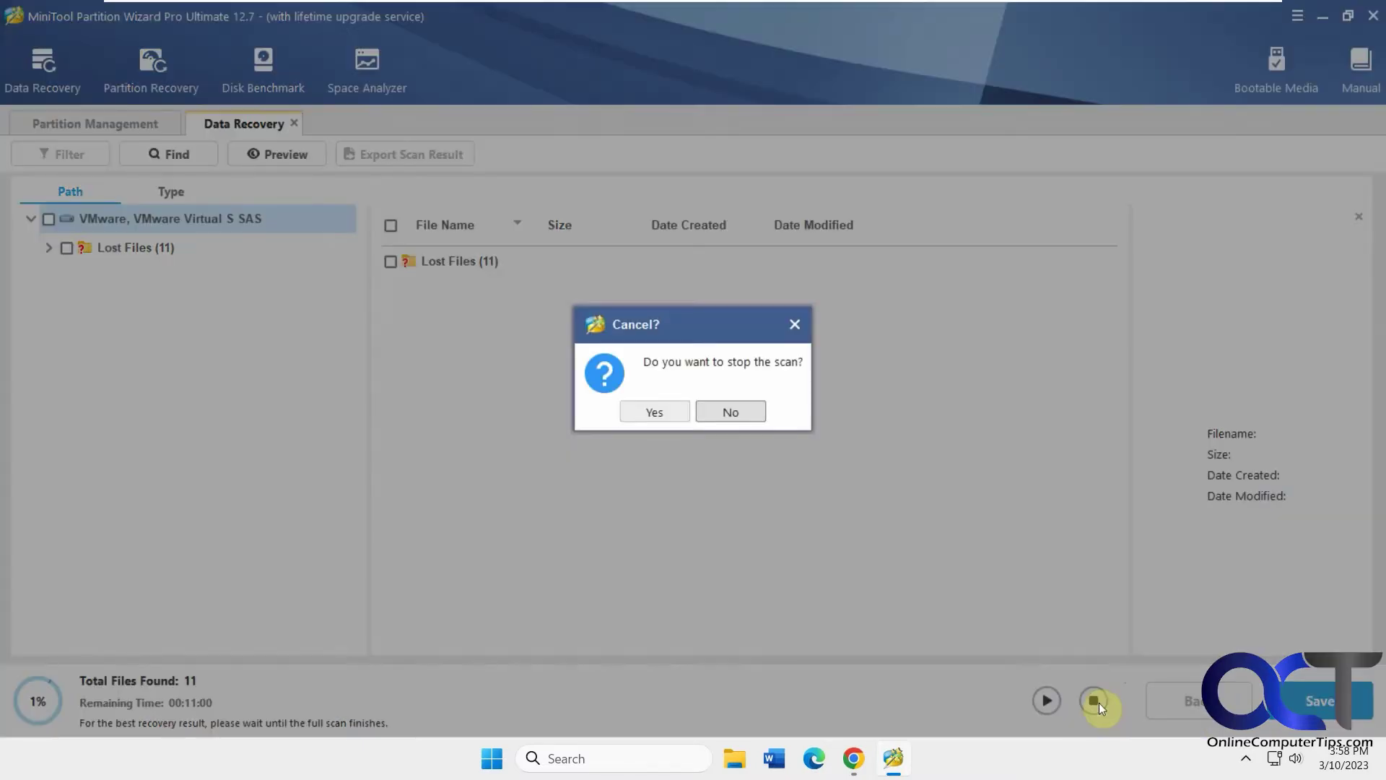
pyautogui.click(686, 411)
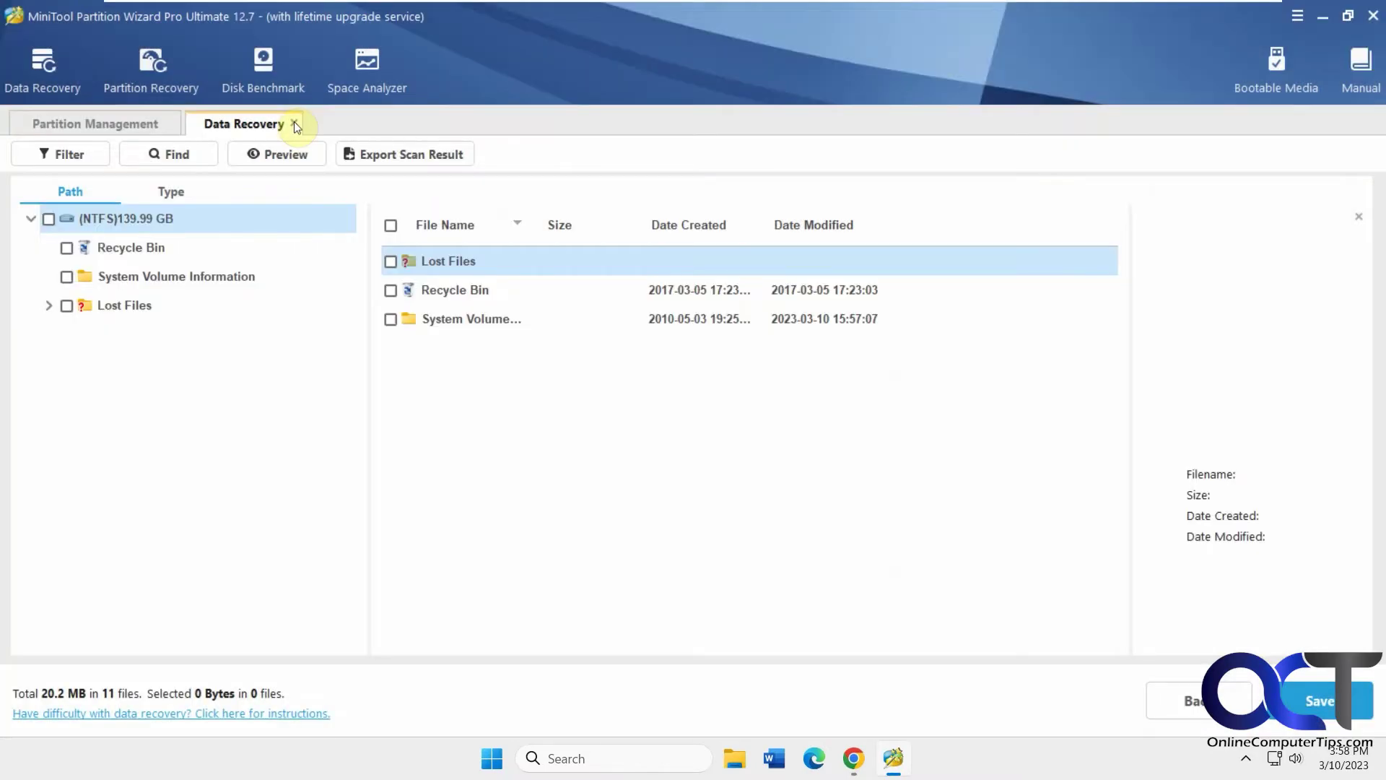
pyautogui.click(293, 123)
pyautogui.click(122, 151)
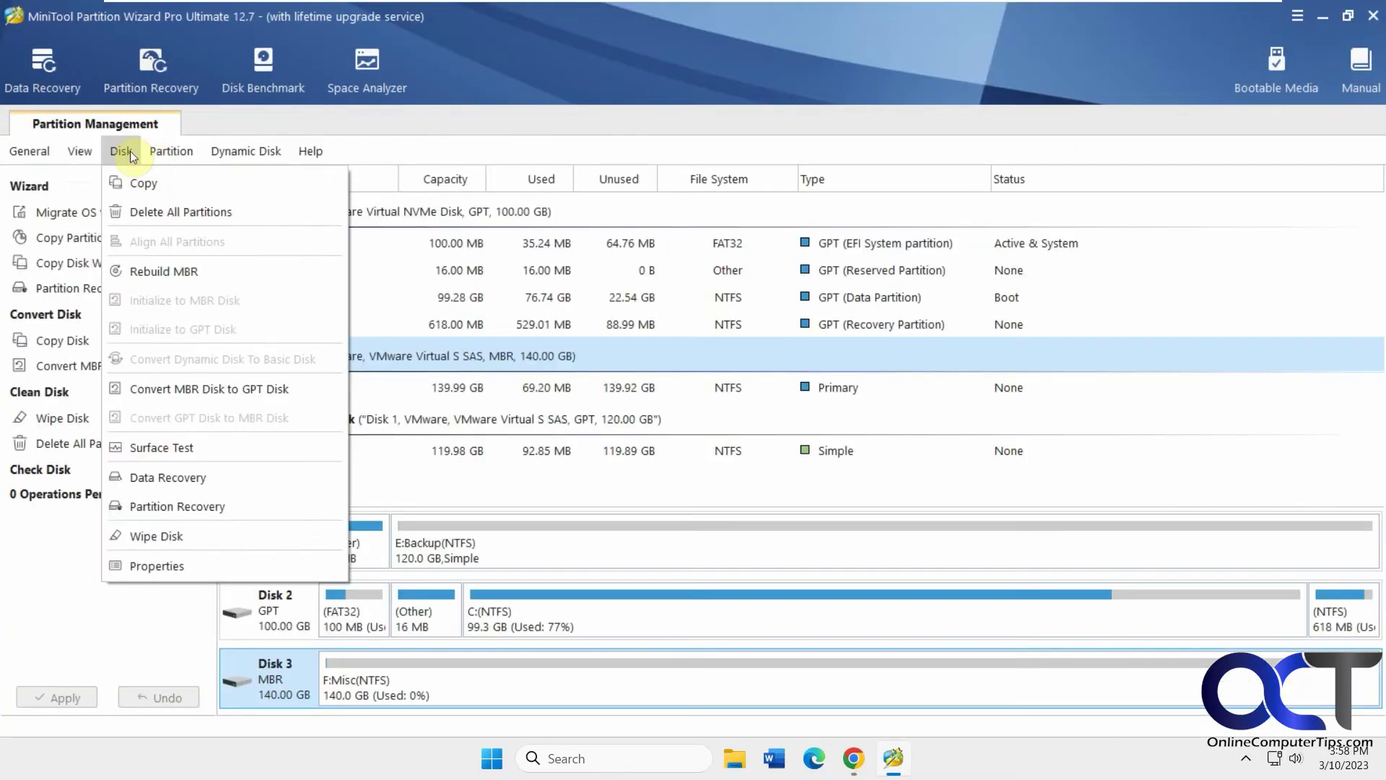
pyautogui.click(195, 536)
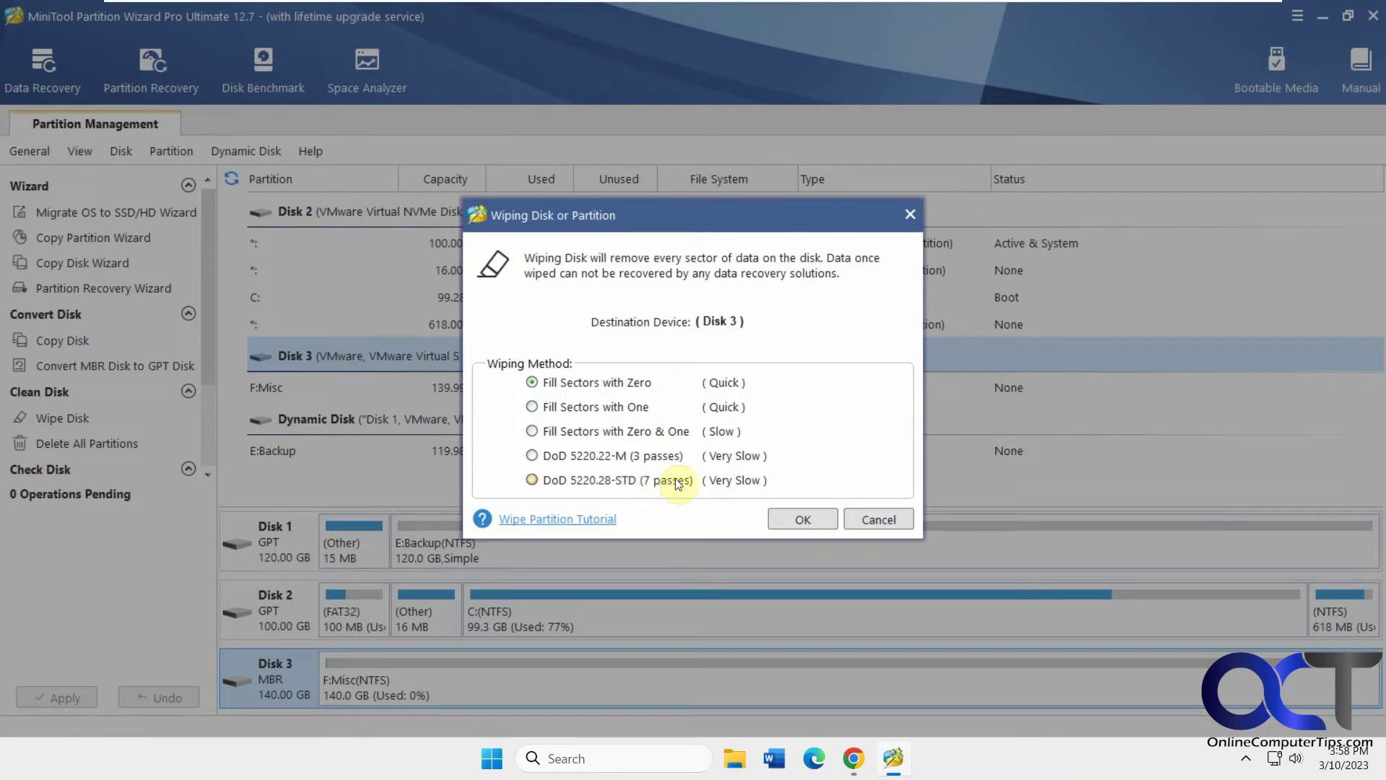
# Step: Cancel the Disk 3 wipe, then view and close Disk 3's properties
pyautogui.click(877, 520)
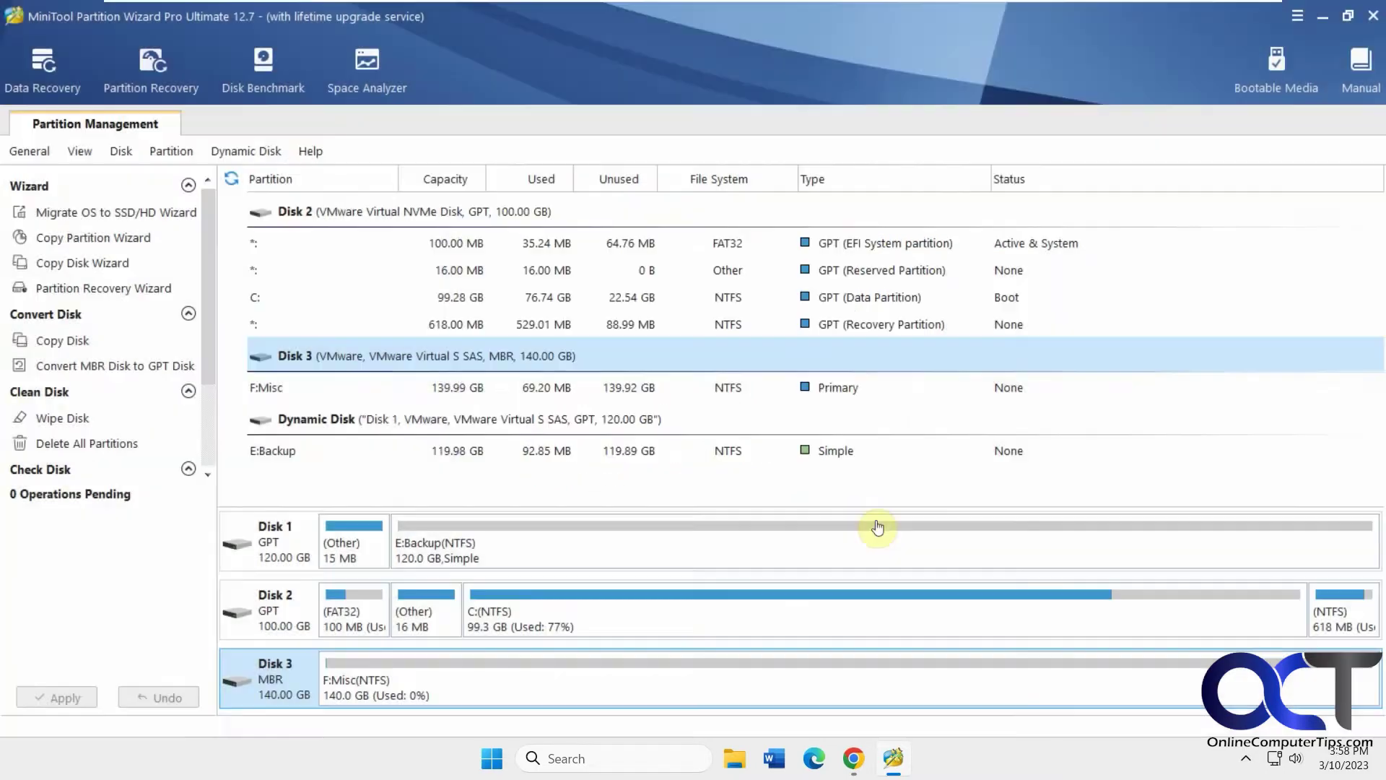
pyautogui.click(132, 150)
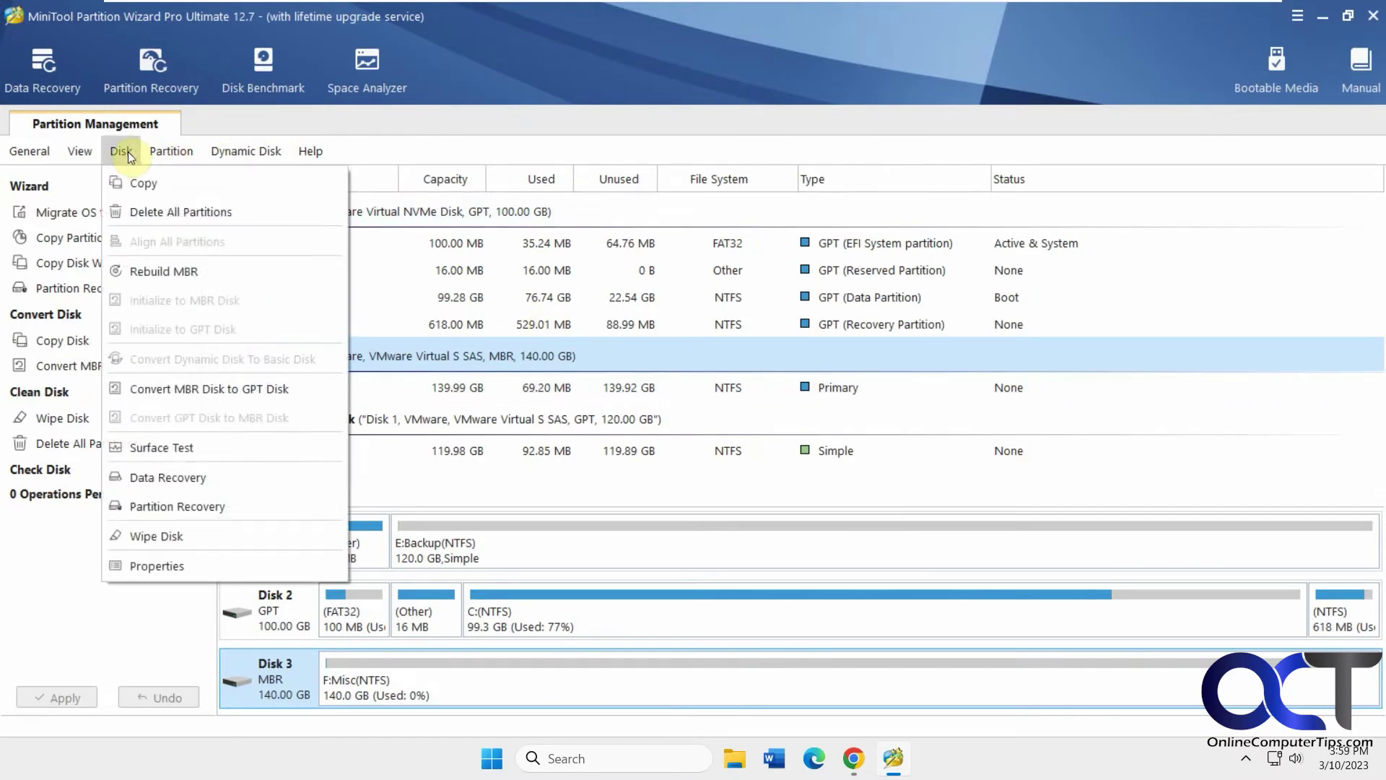
pyautogui.click(213, 565)
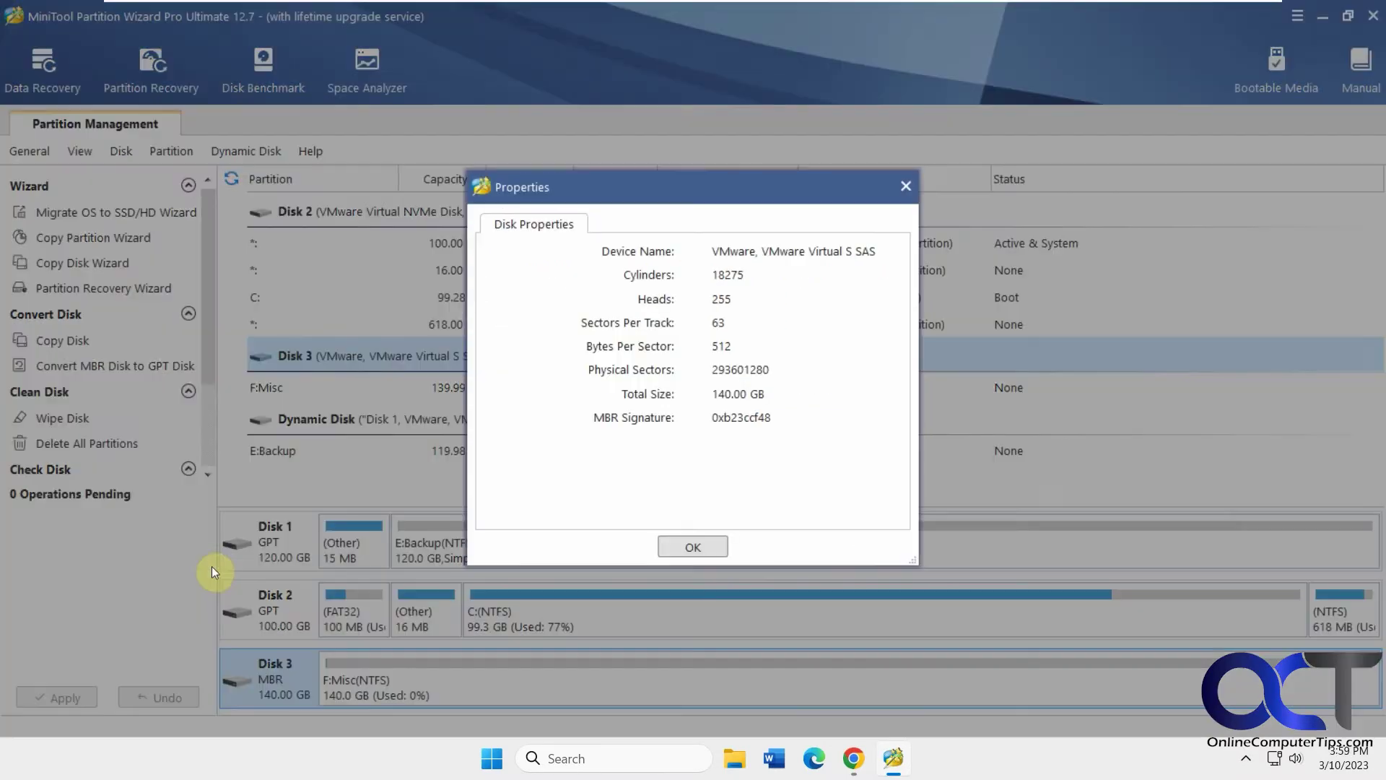
pyautogui.click(671, 551)
# Step: Select C: and browse its folders in Partition Explorer, then close it and review the Partition menu
pyautogui.click(176, 152)
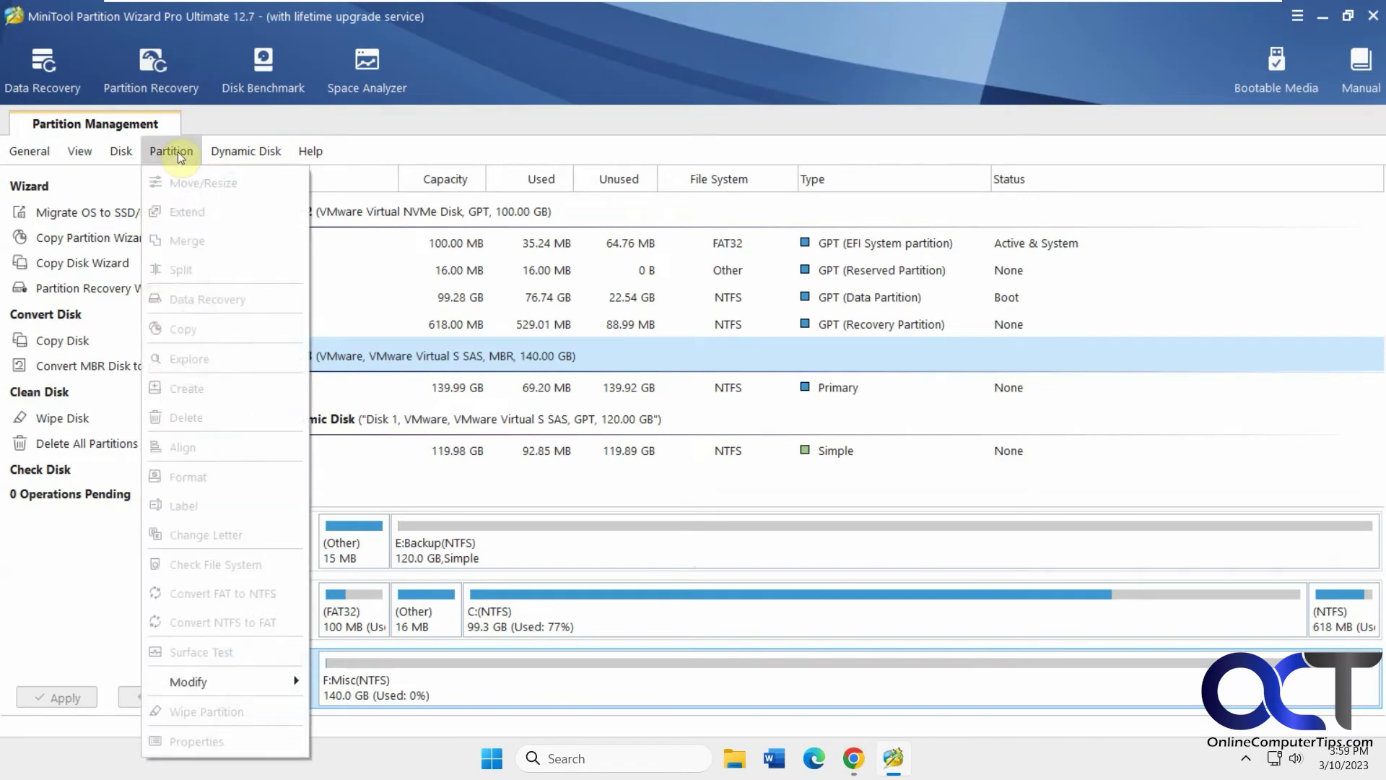
pyautogui.click(583, 628)
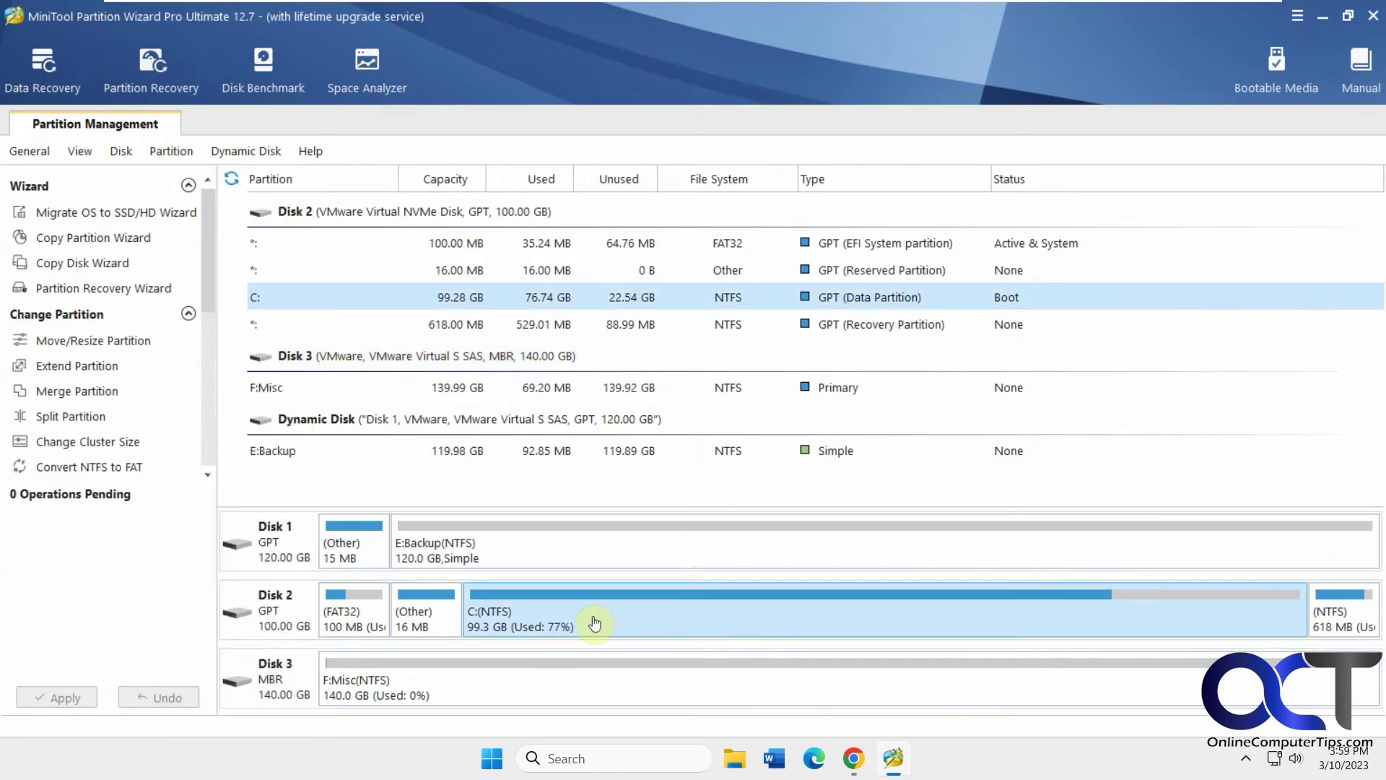
pyautogui.click(166, 151)
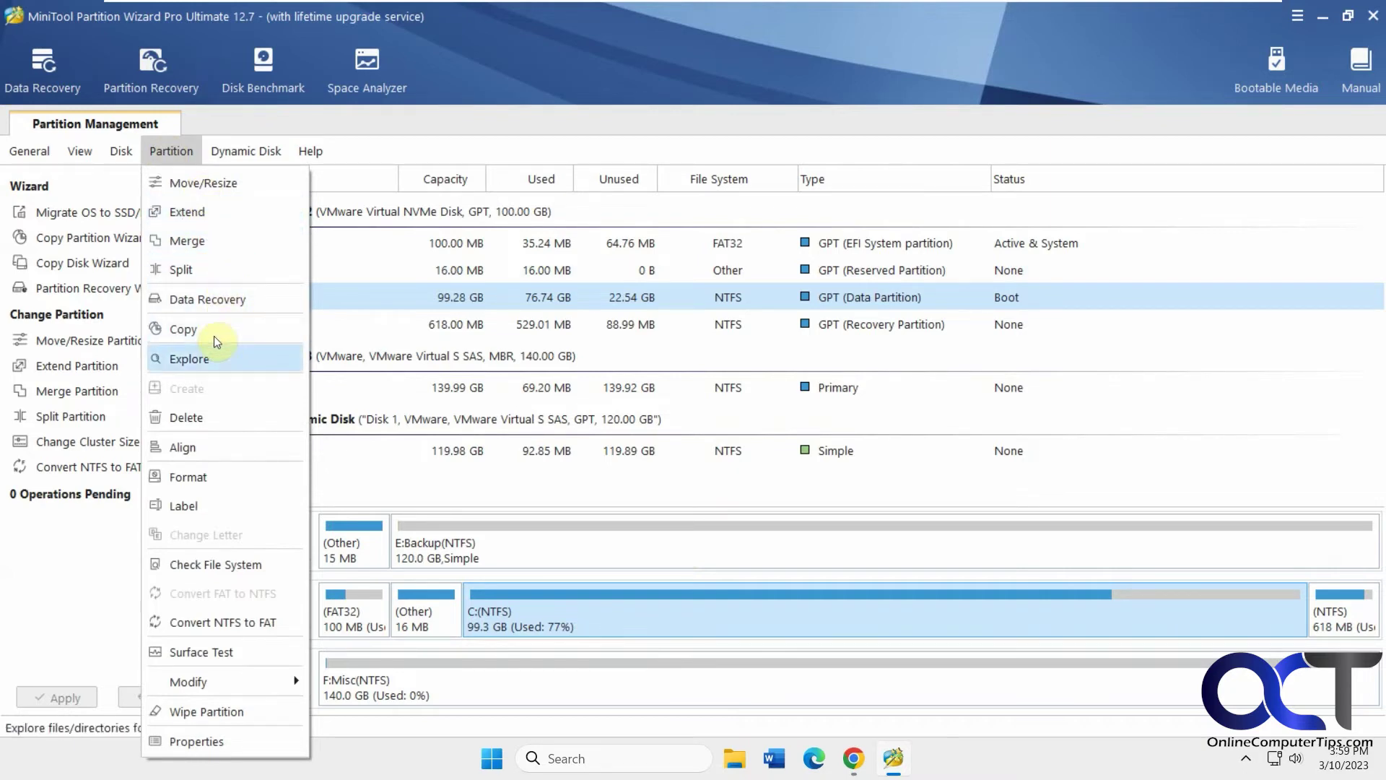
pyautogui.click(210, 361)
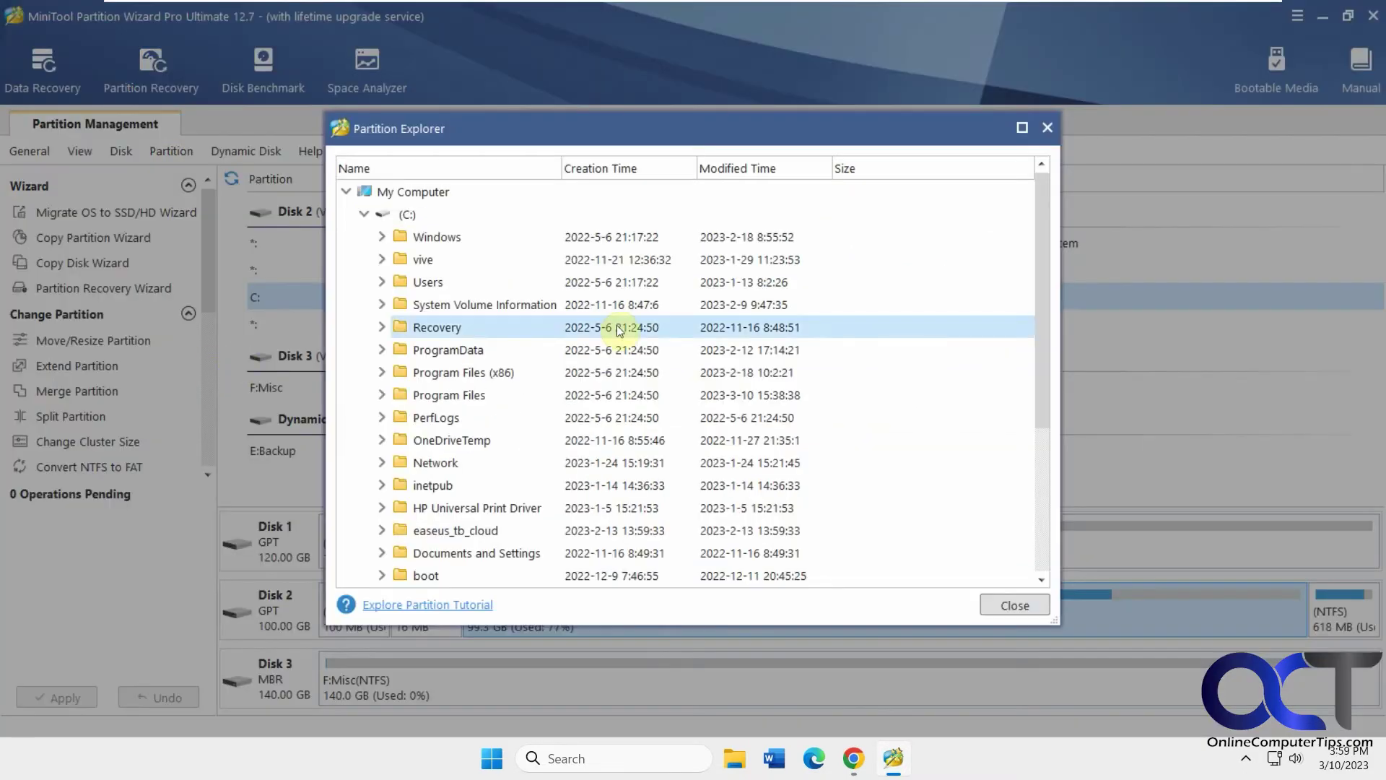
pyautogui.click(1048, 127)
pyautogui.click(182, 157)
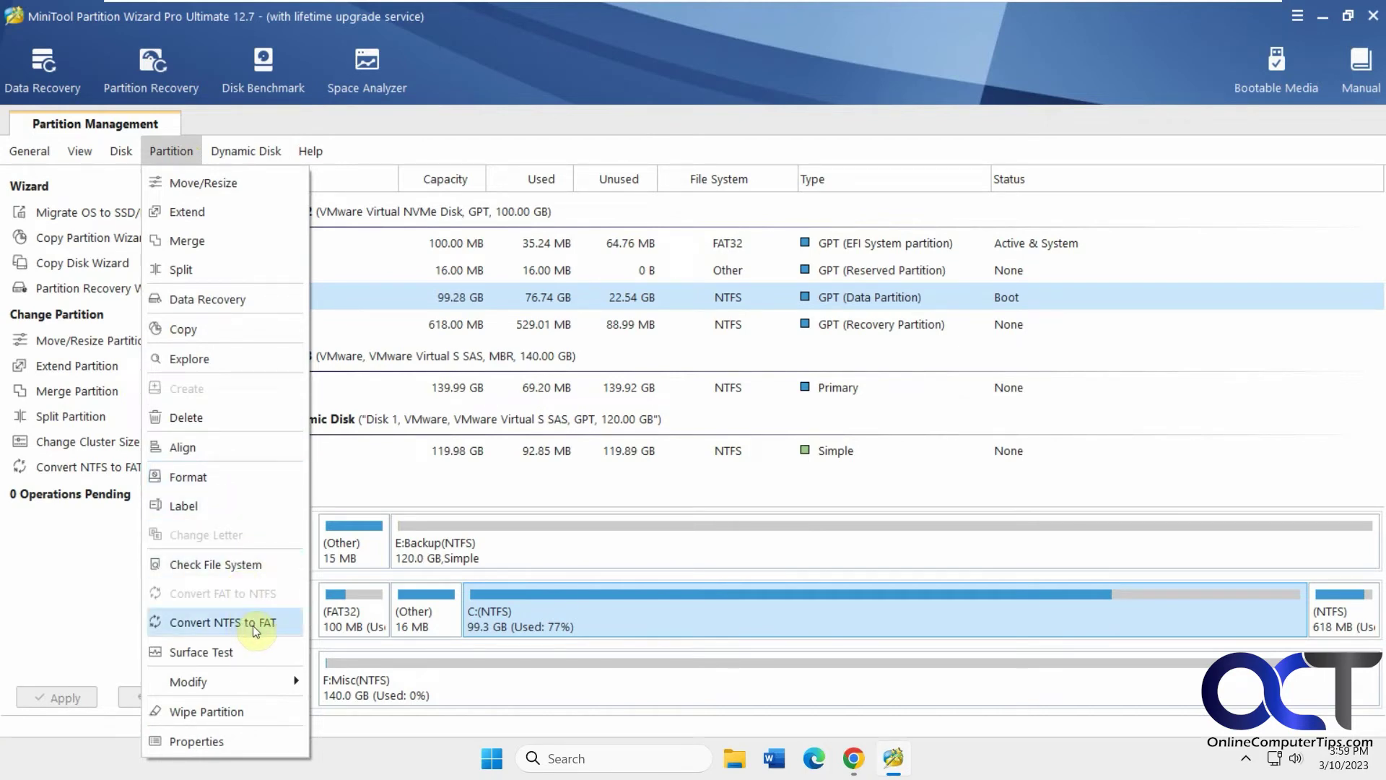
pyautogui.moveTo(240, 683)
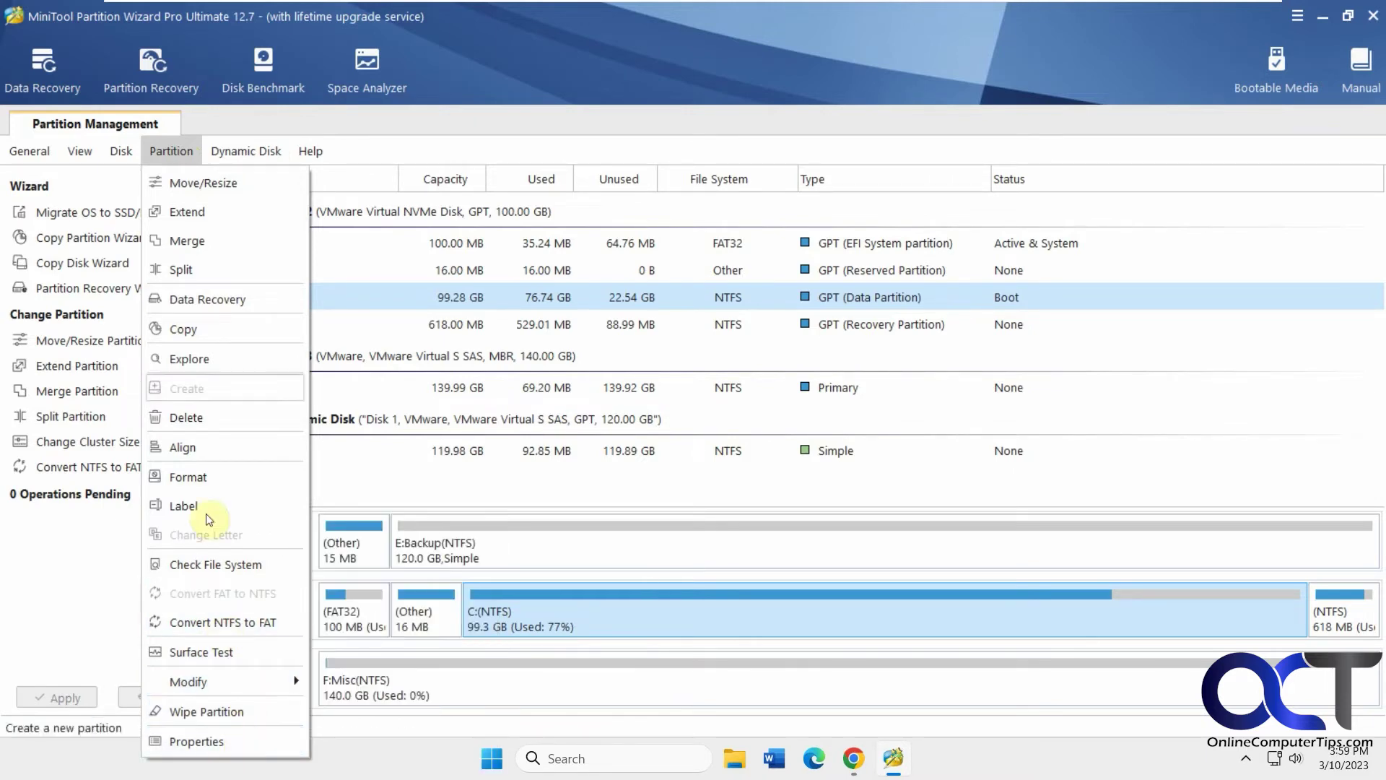
pyautogui.click(254, 150)
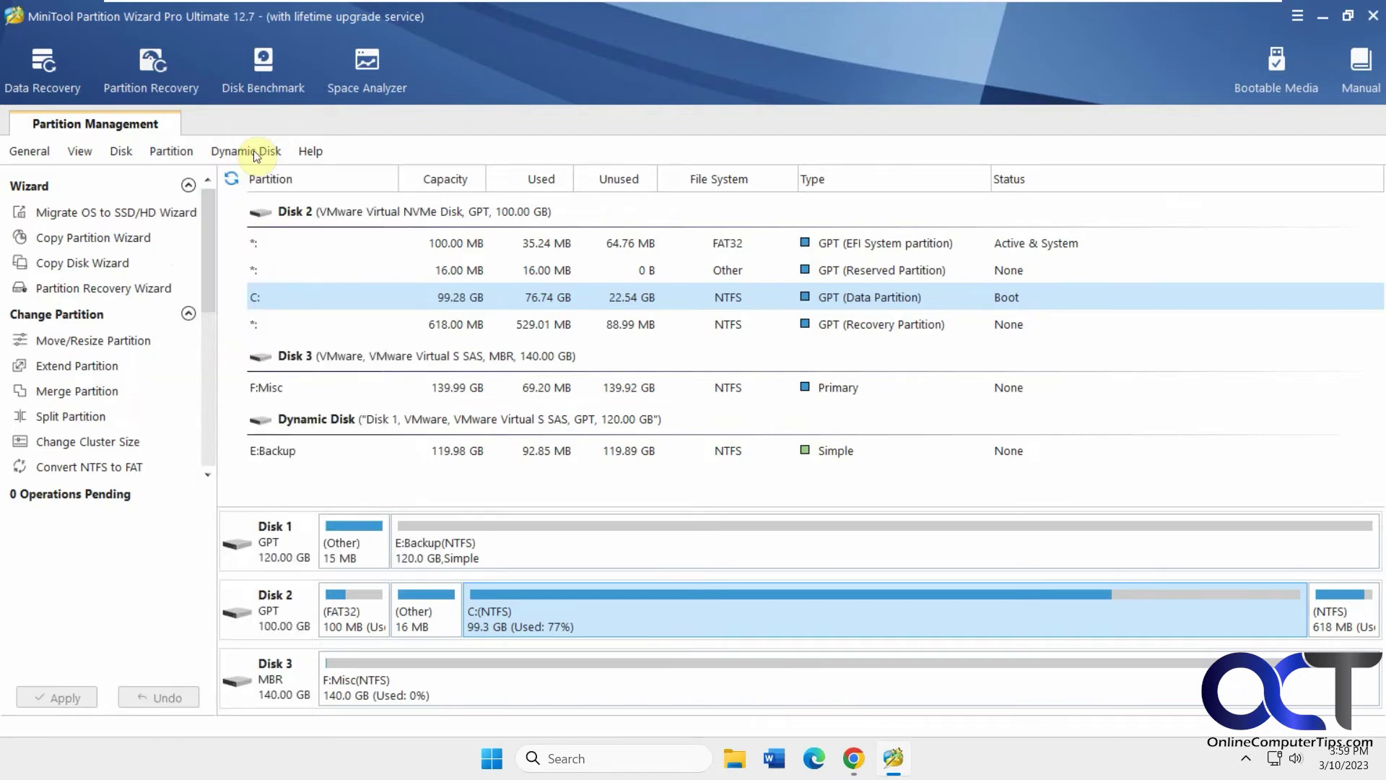
# Step: Select Disk 1's E:Backup volume and review the Dynamic Disk menu commands
pyautogui.click(578, 556)
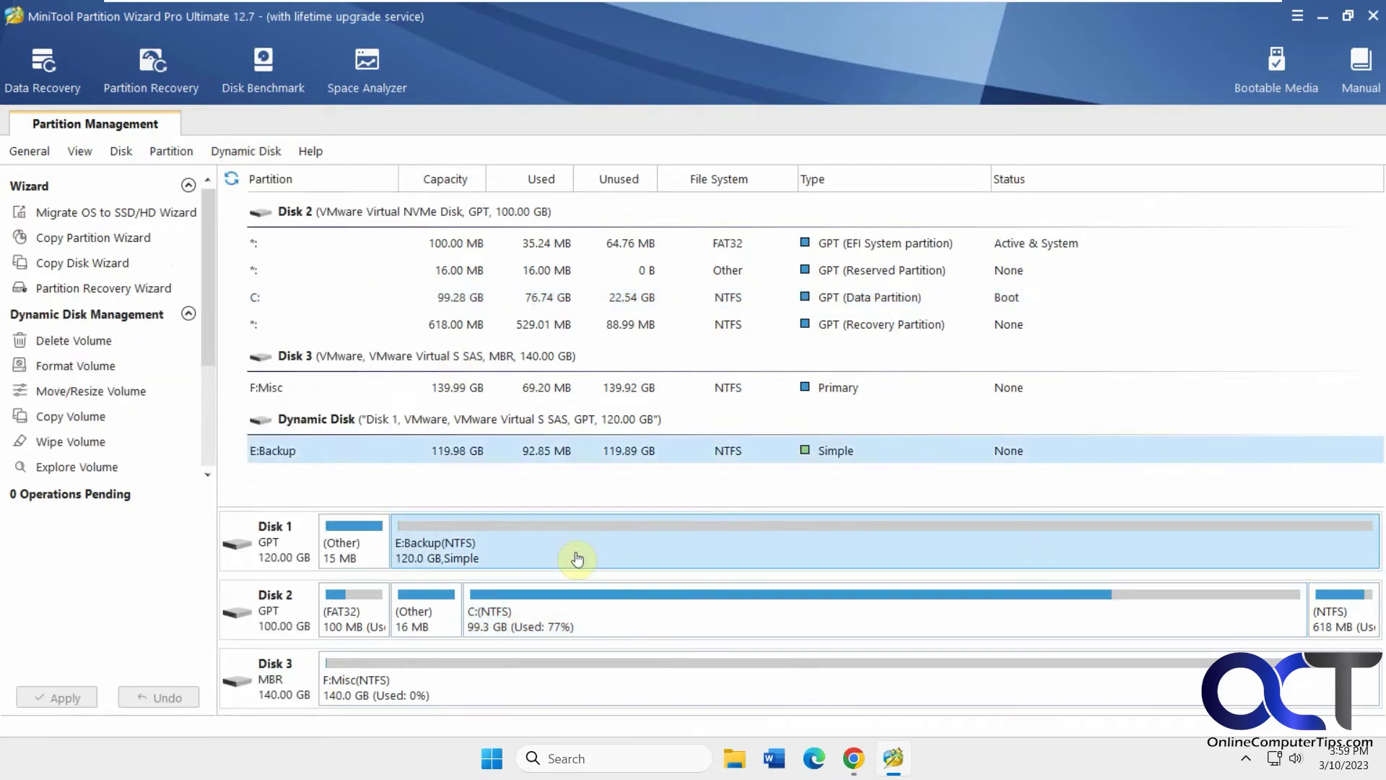
pyautogui.click(248, 153)
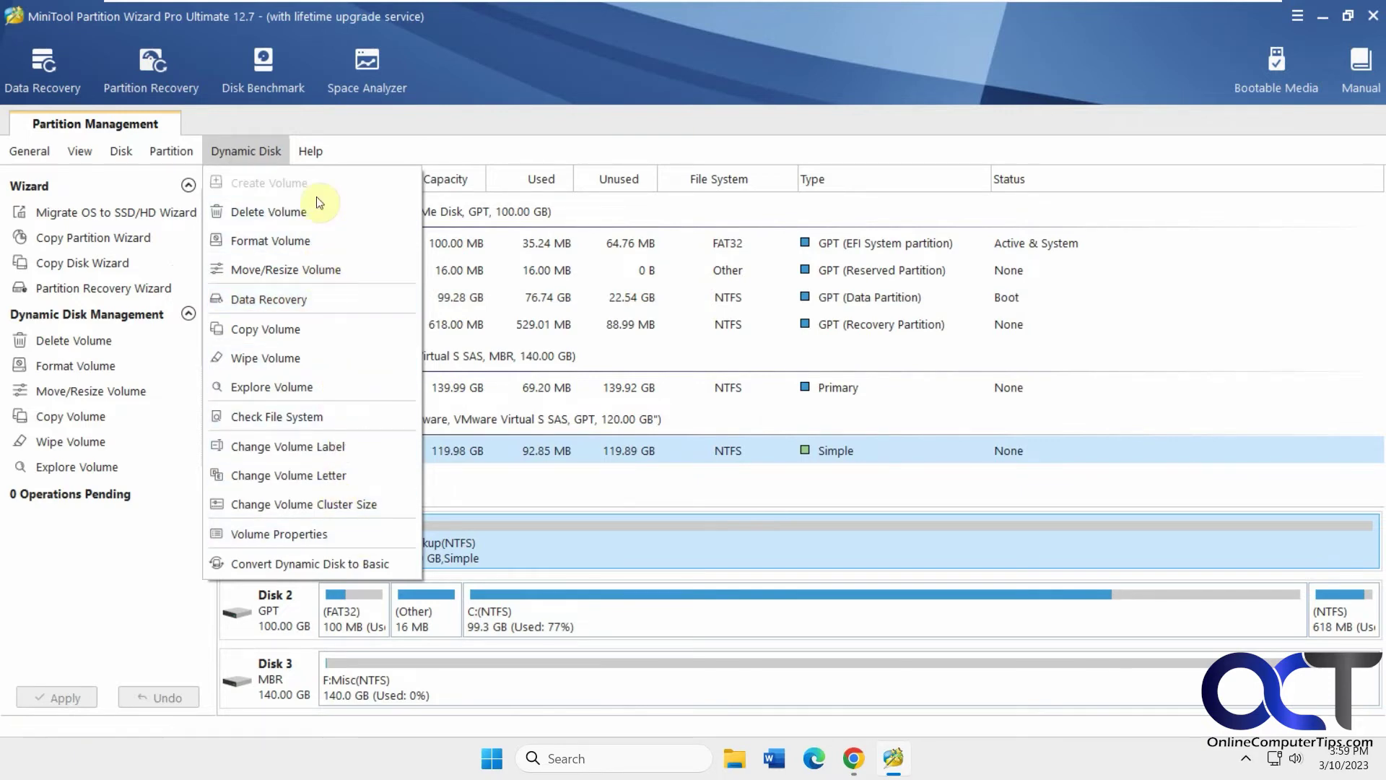
pyautogui.click(341, 152)
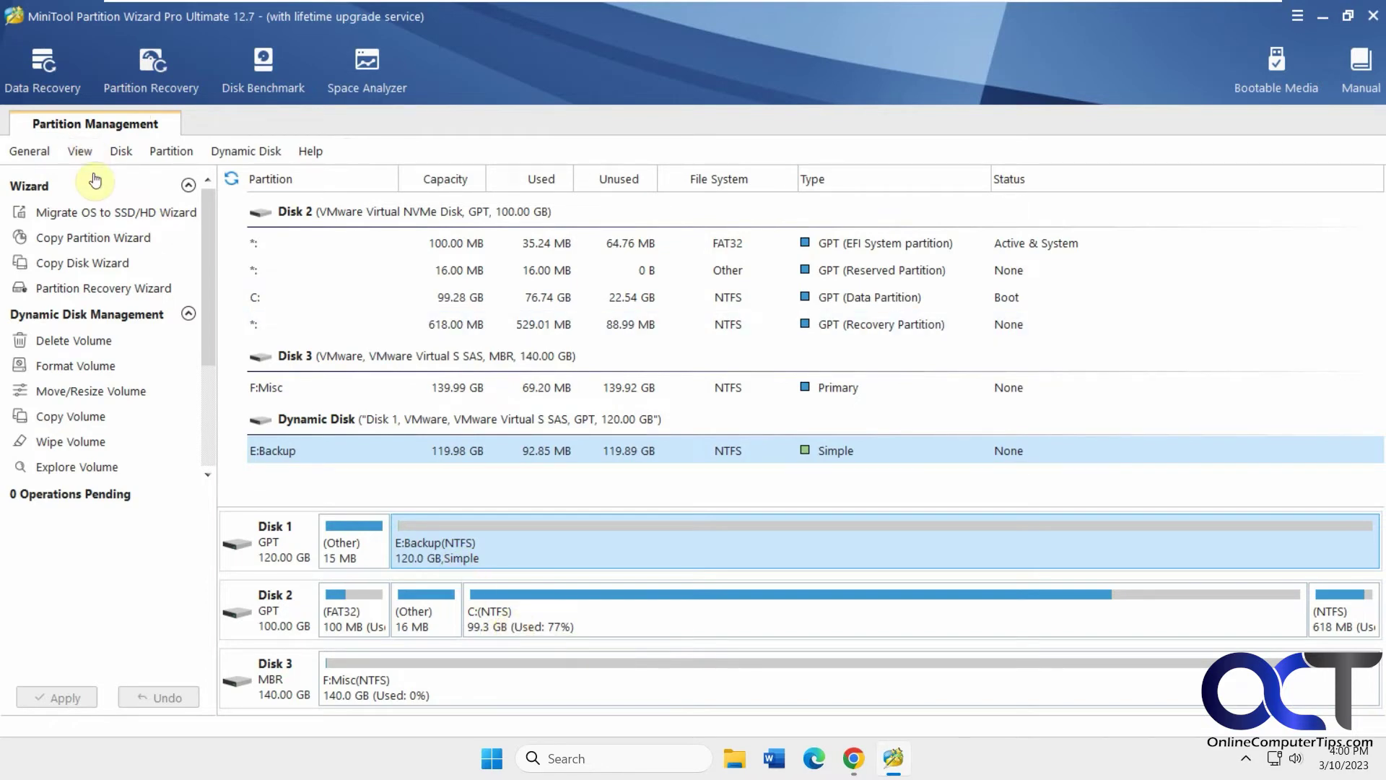
pyautogui.click(50, 78)
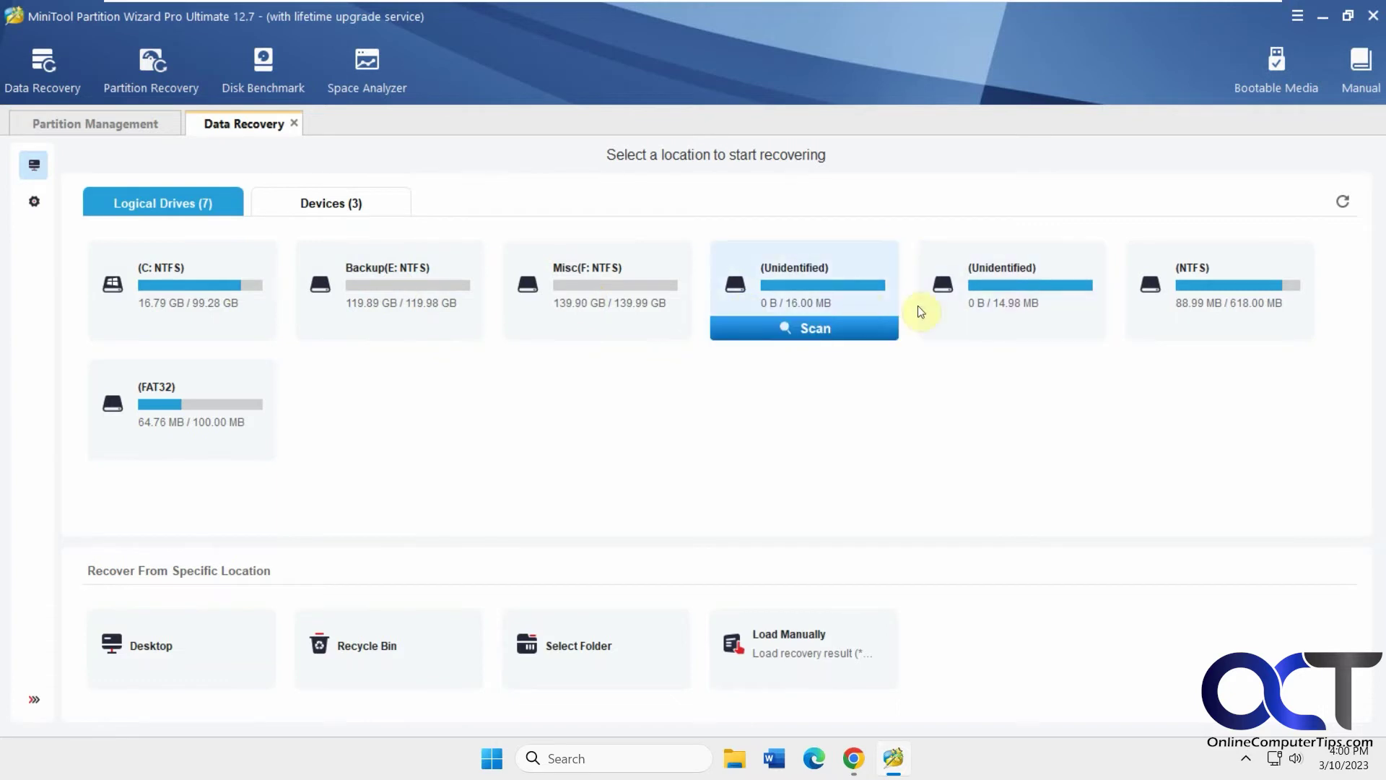
pyautogui.click(200, 332)
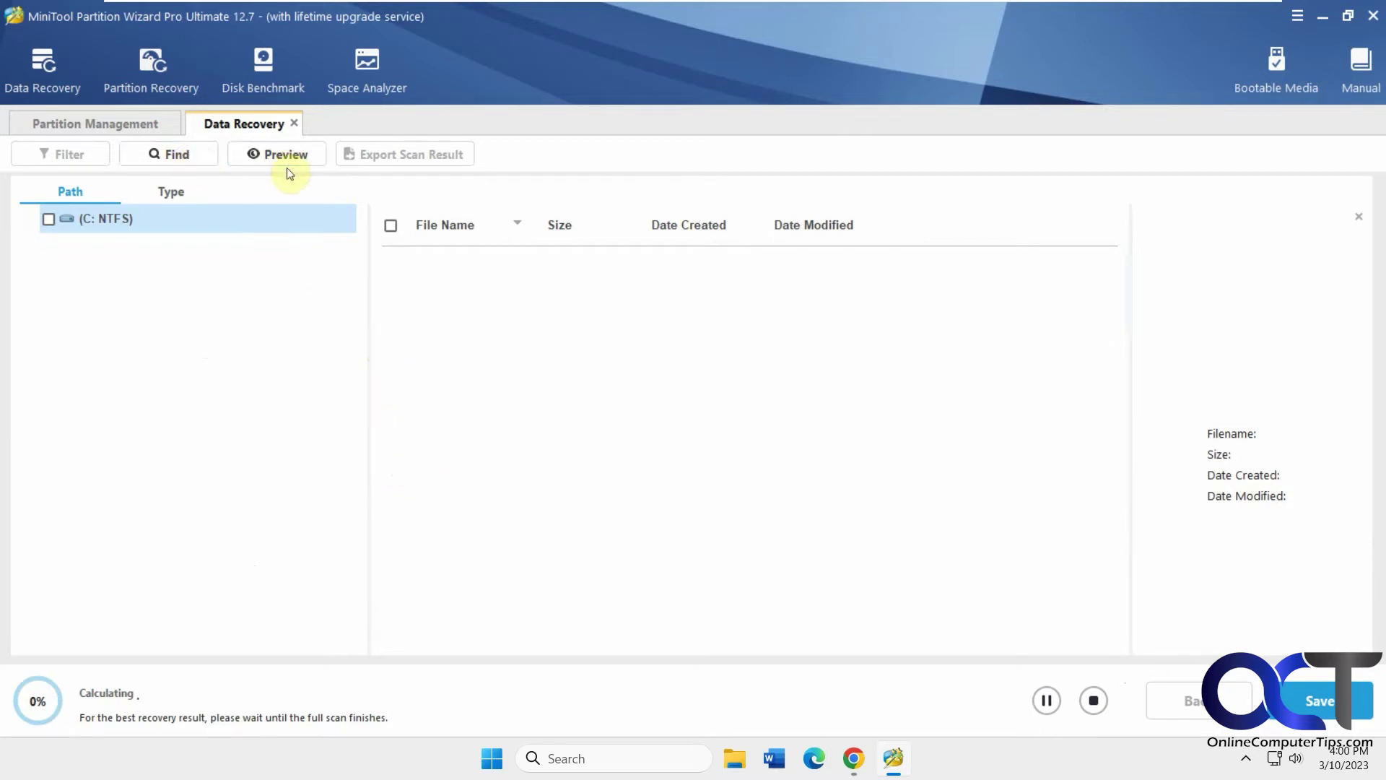
pyautogui.click(1095, 700)
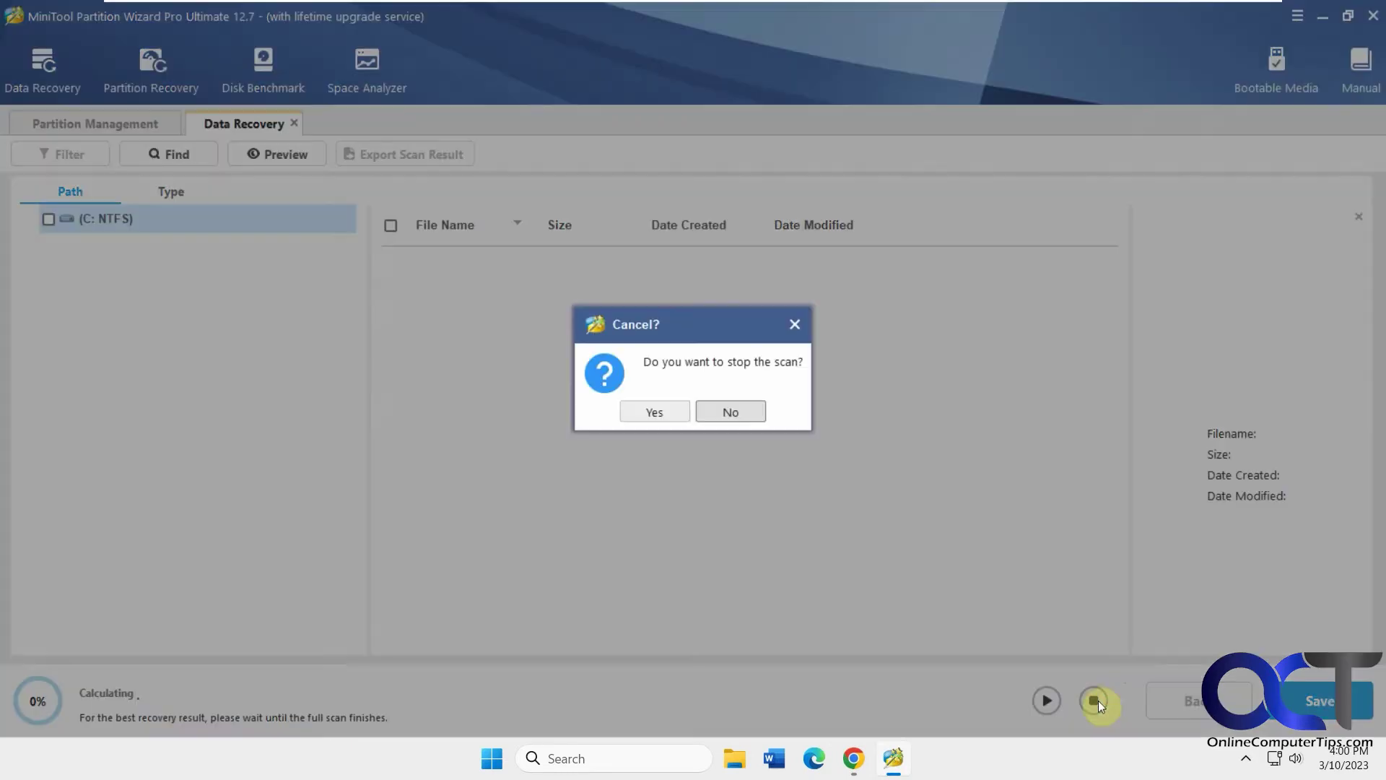
pyautogui.click(673, 414)
pyautogui.click(295, 124)
pyautogui.click(659, 415)
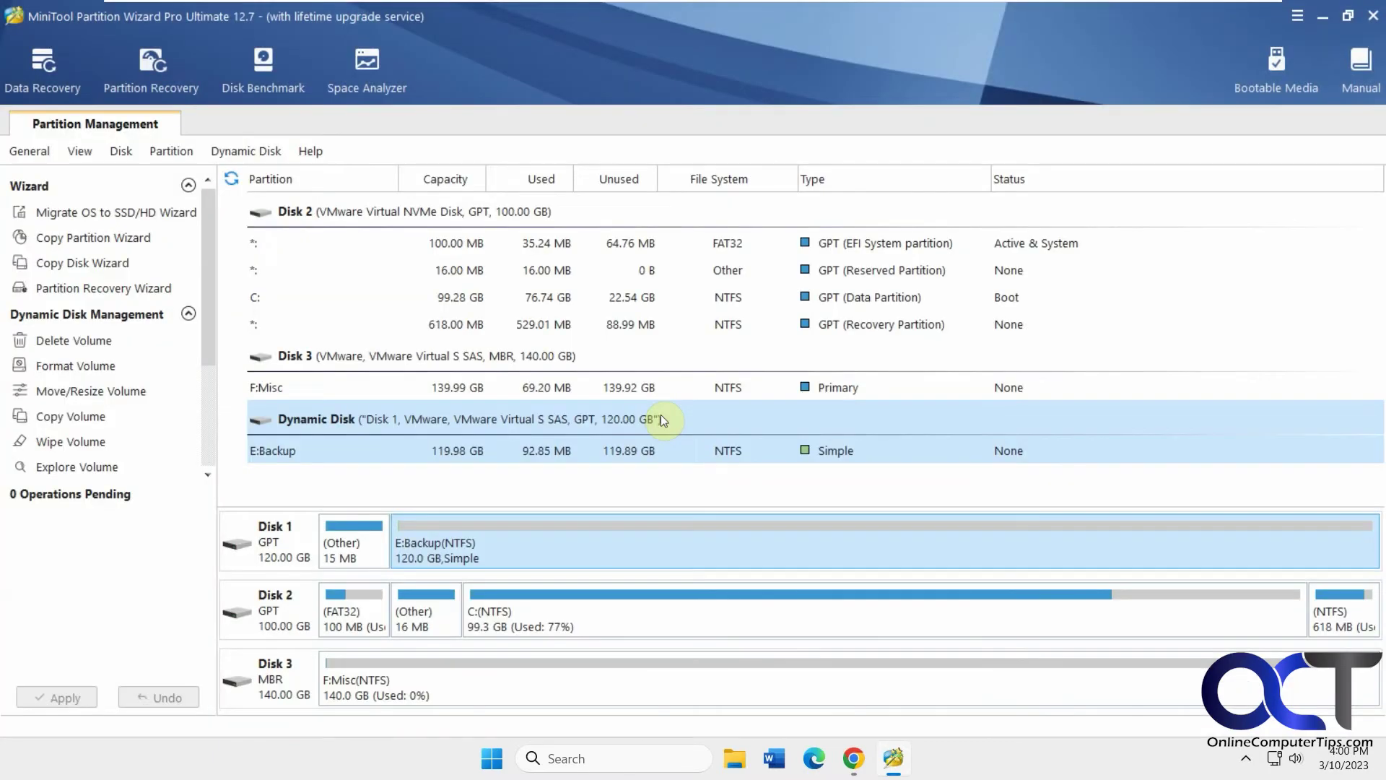
pyautogui.click(161, 77)
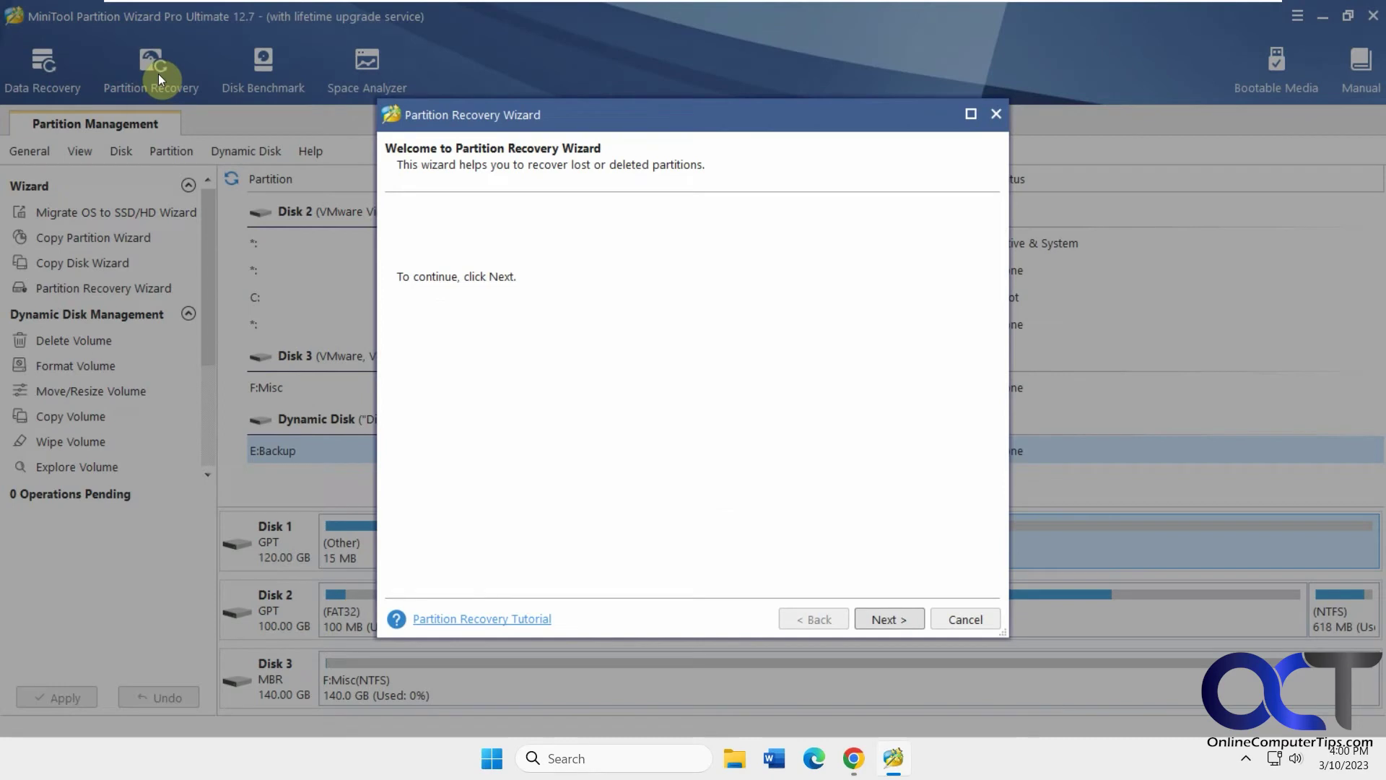
pyautogui.click(892, 622)
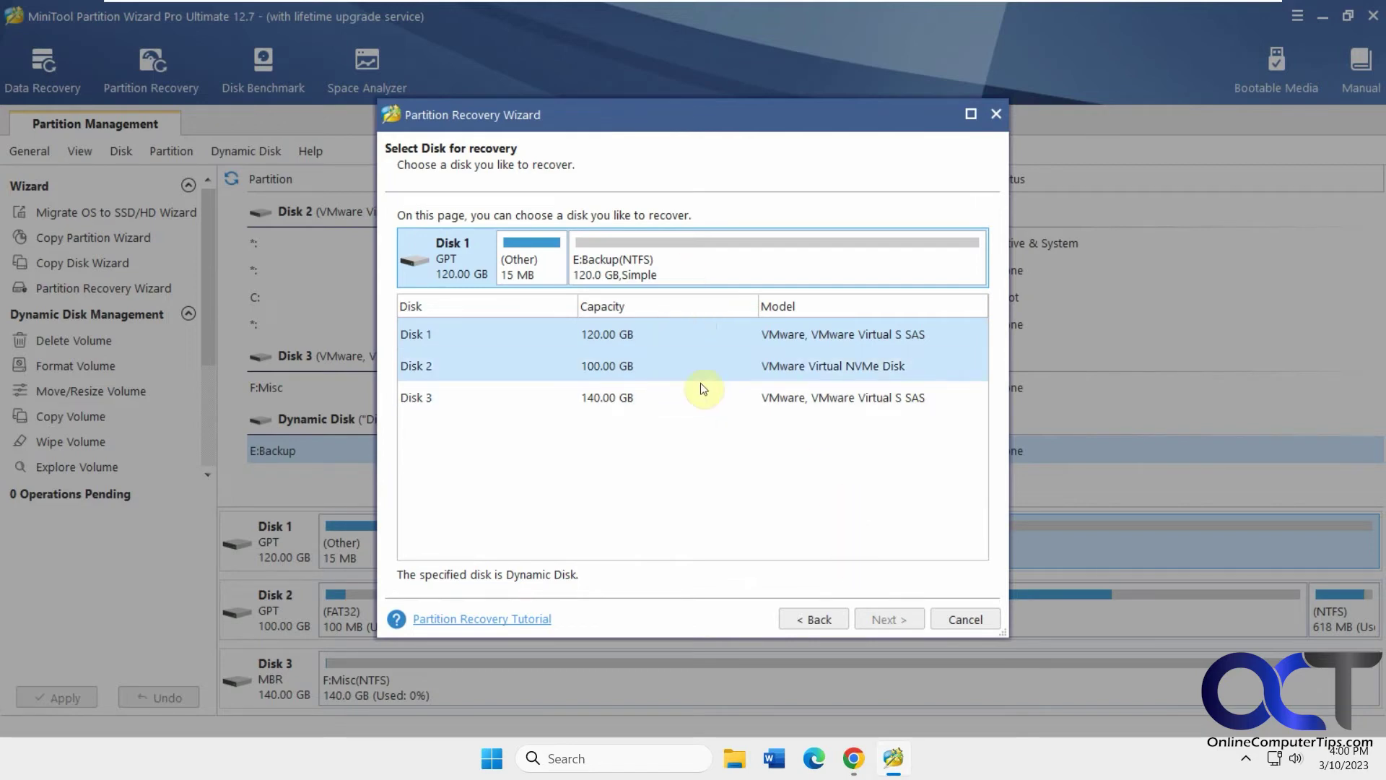
pyautogui.click(683, 366)
pyautogui.click(895, 623)
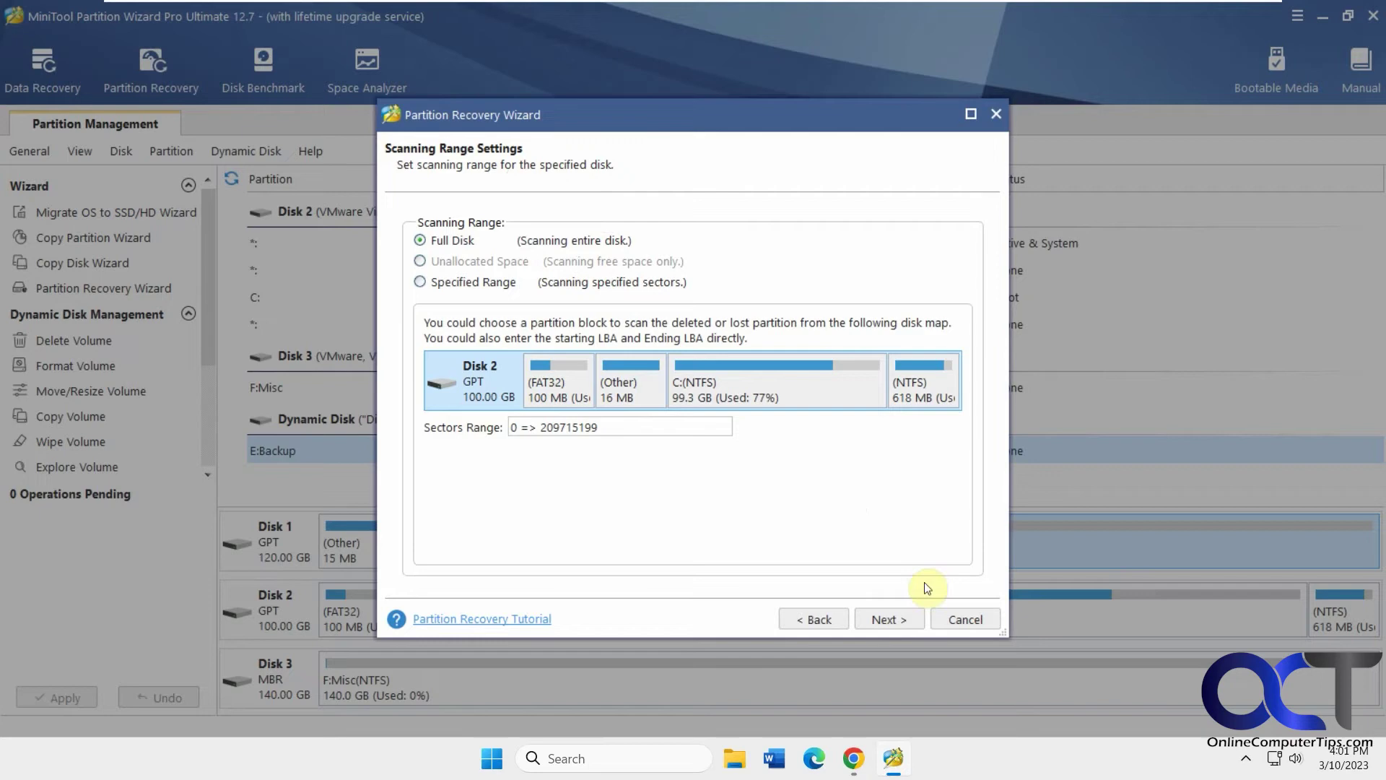
pyautogui.click(964, 621)
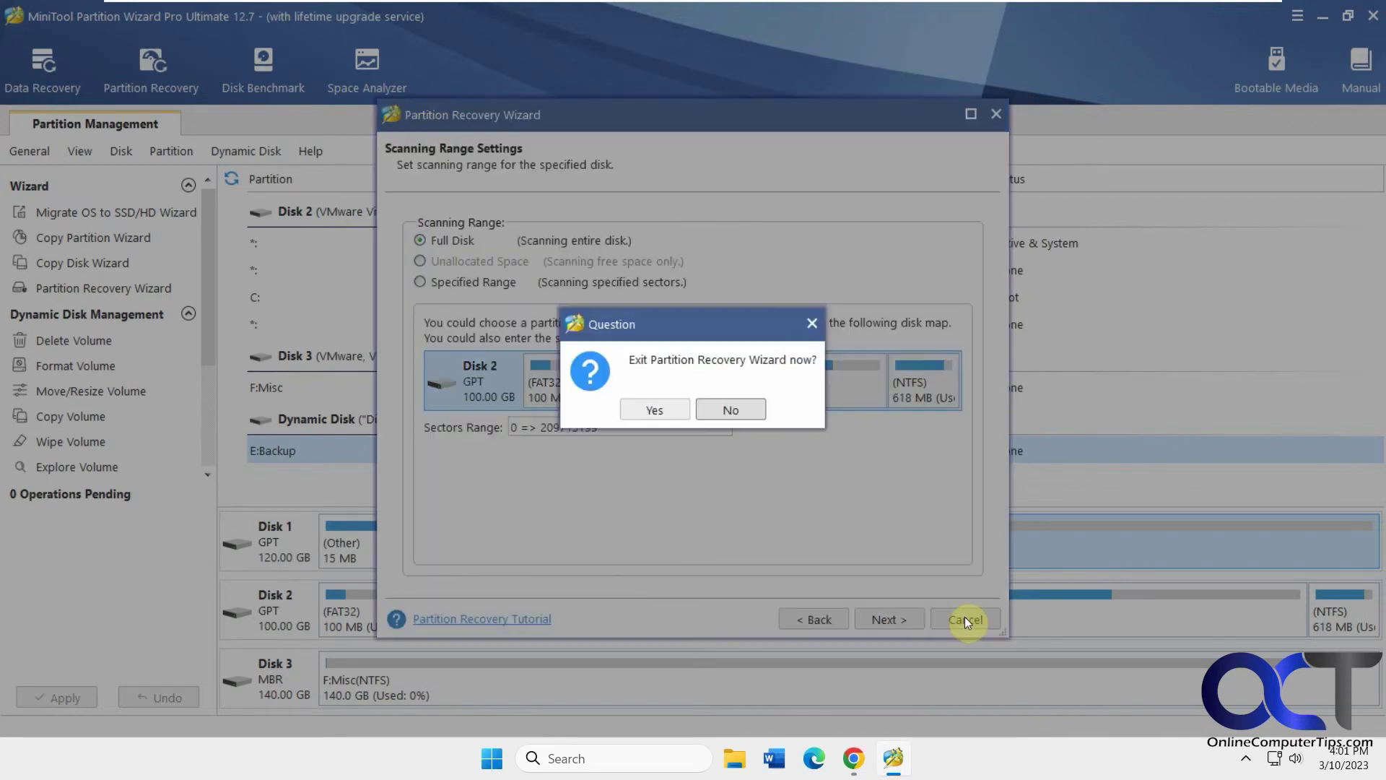
pyautogui.click(663, 414)
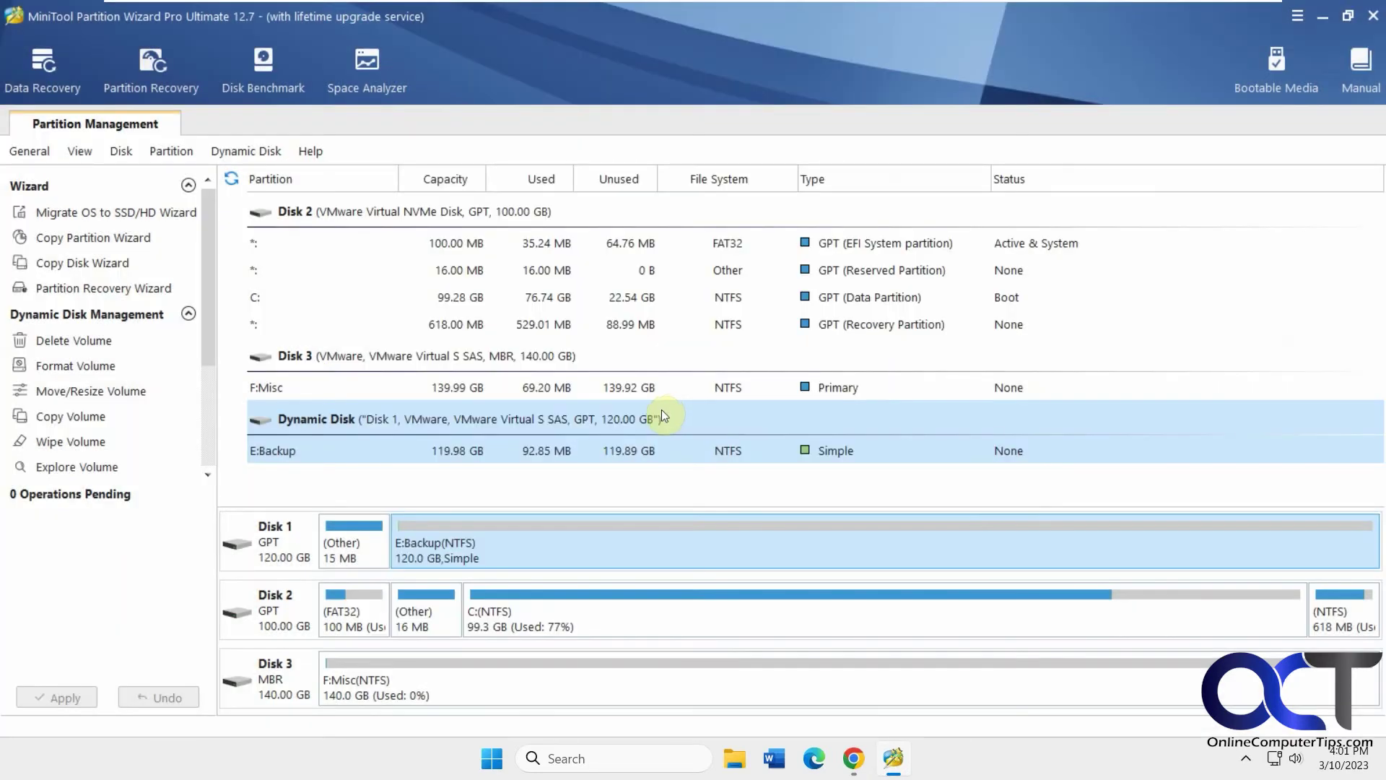
# Step: Benchmark drive C with total length 200 MB and starting transfer size 4 KB
pyautogui.click(266, 74)
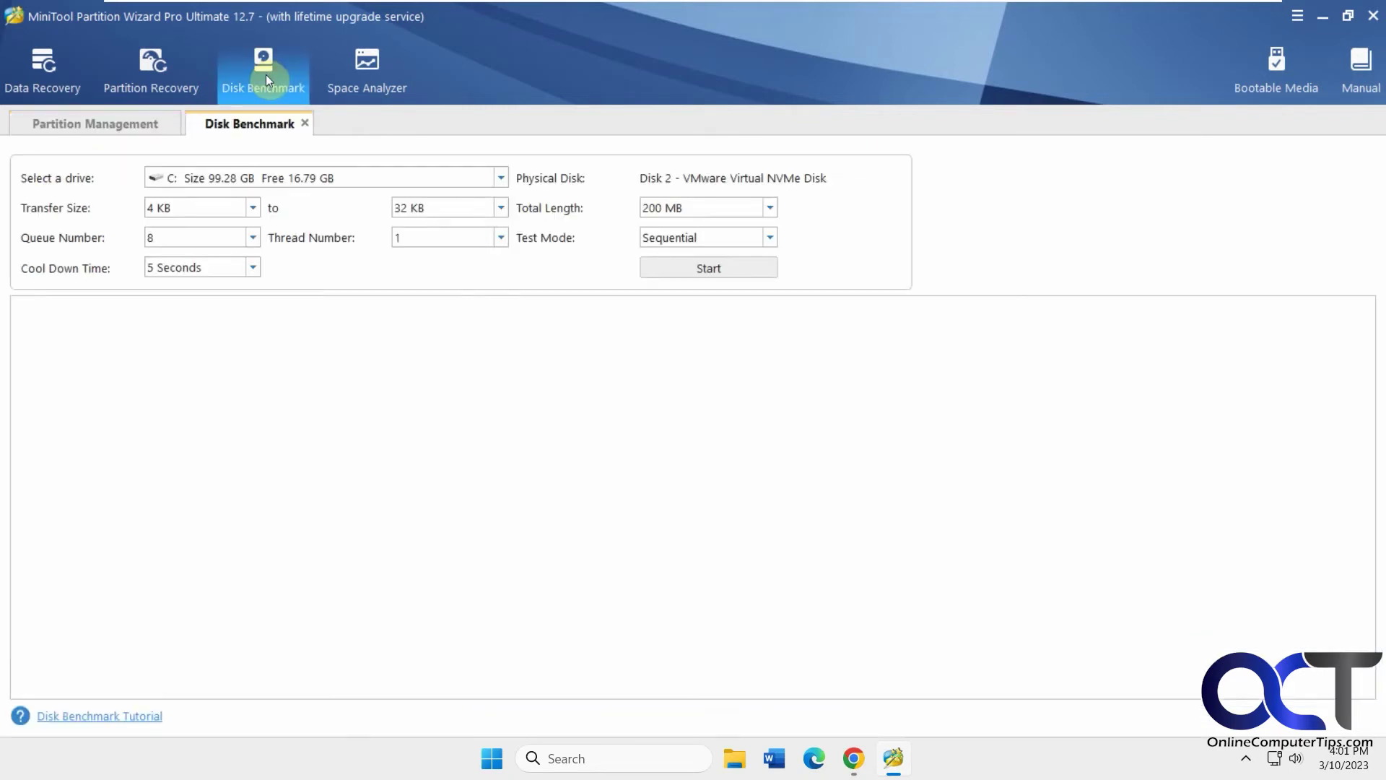
pyautogui.click(678, 267)
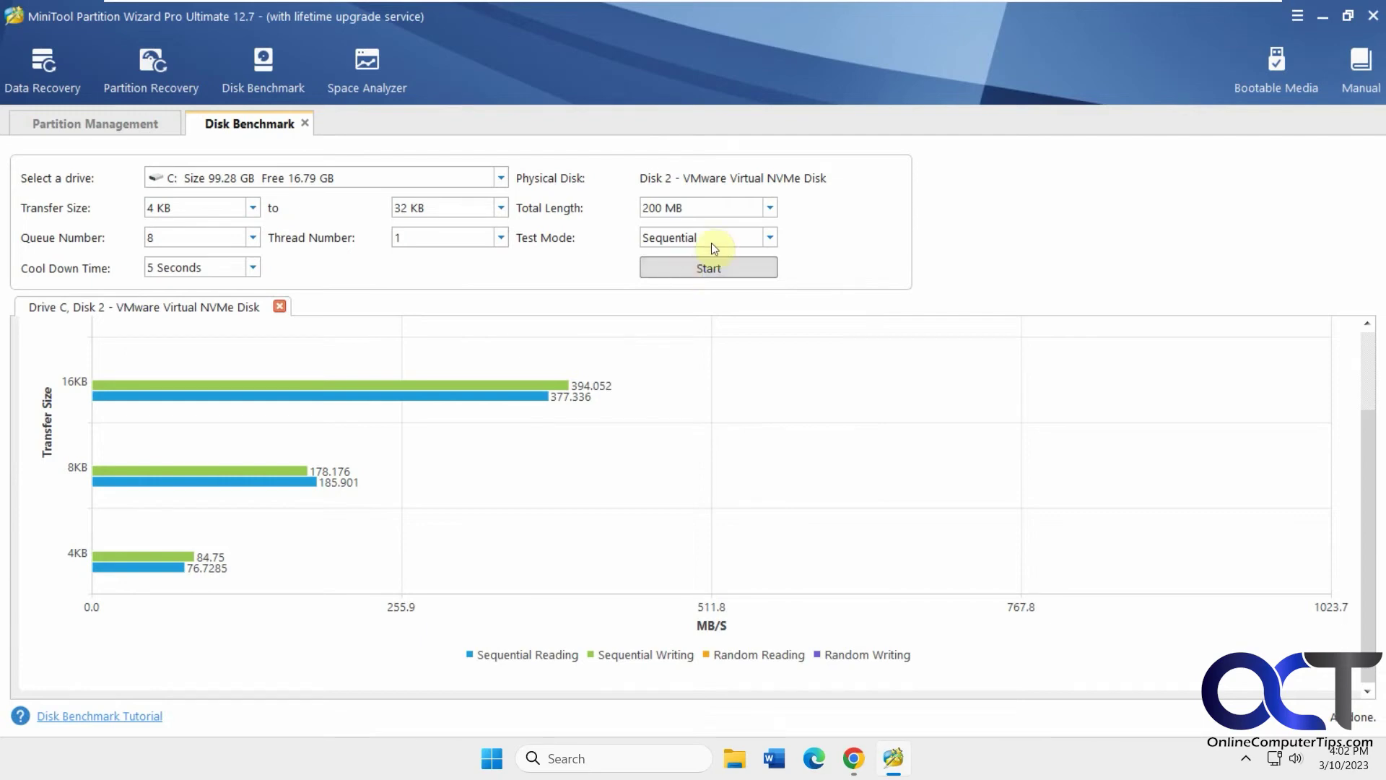
pyautogui.click(771, 209)
pyautogui.click(770, 209)
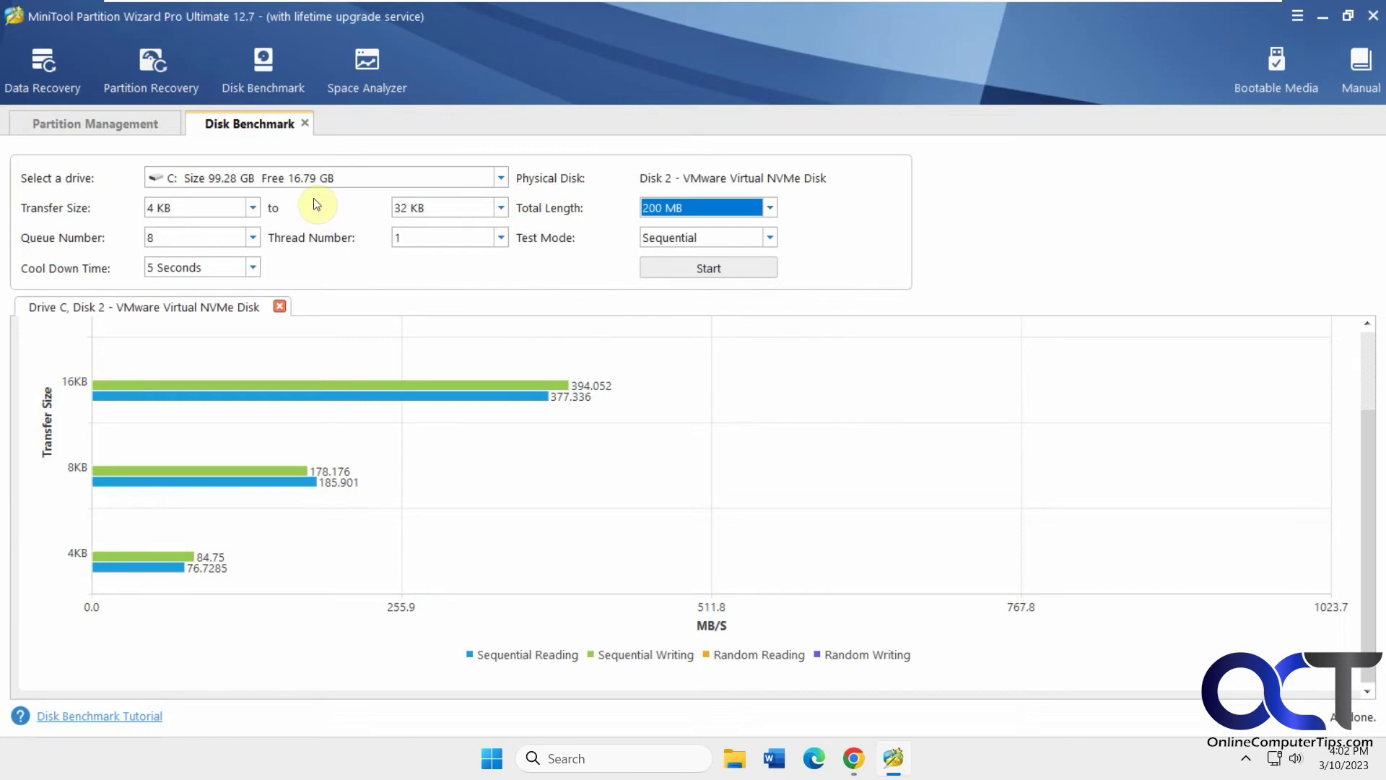
pyautogui.click(252, 208)
pyautogui.click(253, 208)
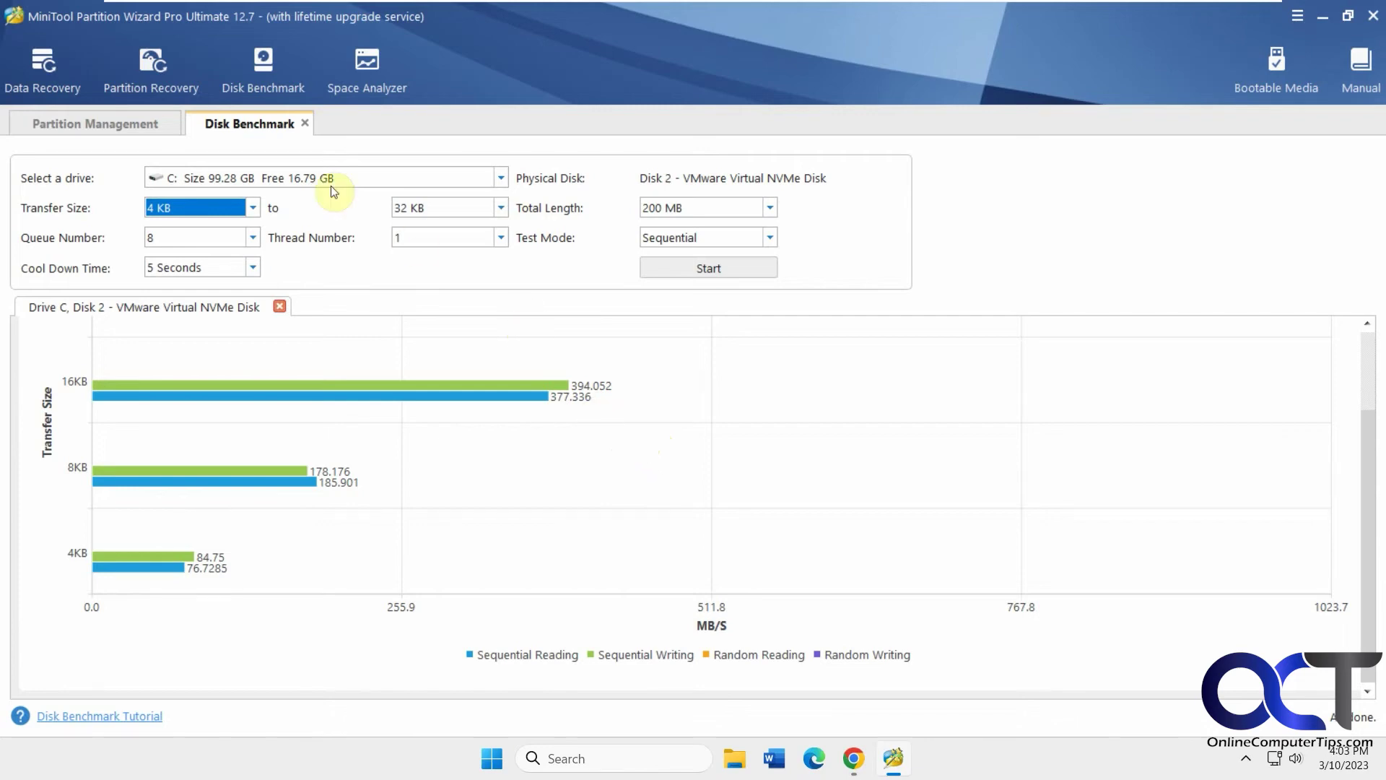
pyautogui.click(306, 124)
# Step: Close Disk Benchmark, scan drive C in Space Analyzer, and sort folders by Percent of Parent descending
pyautogui.click(661, 409)
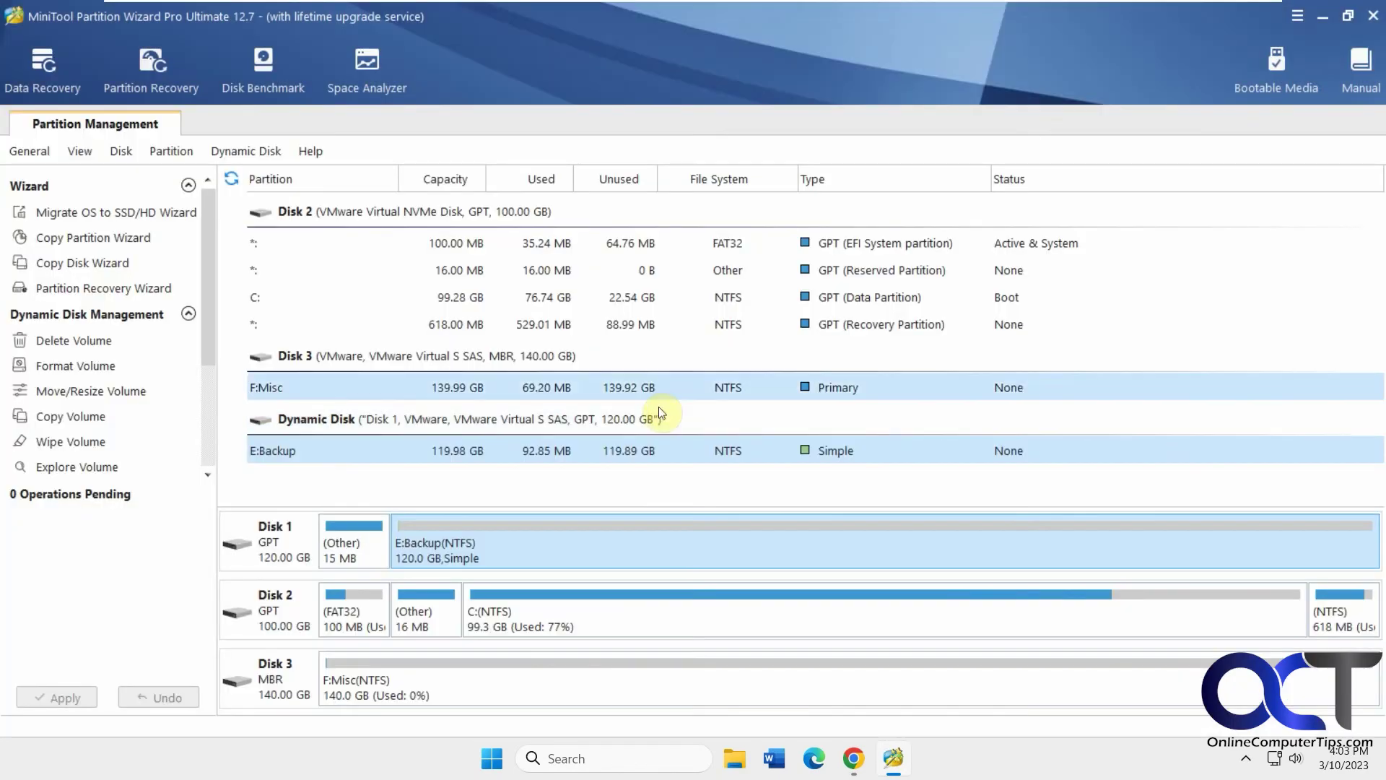
pyautogui.click(370, 71)
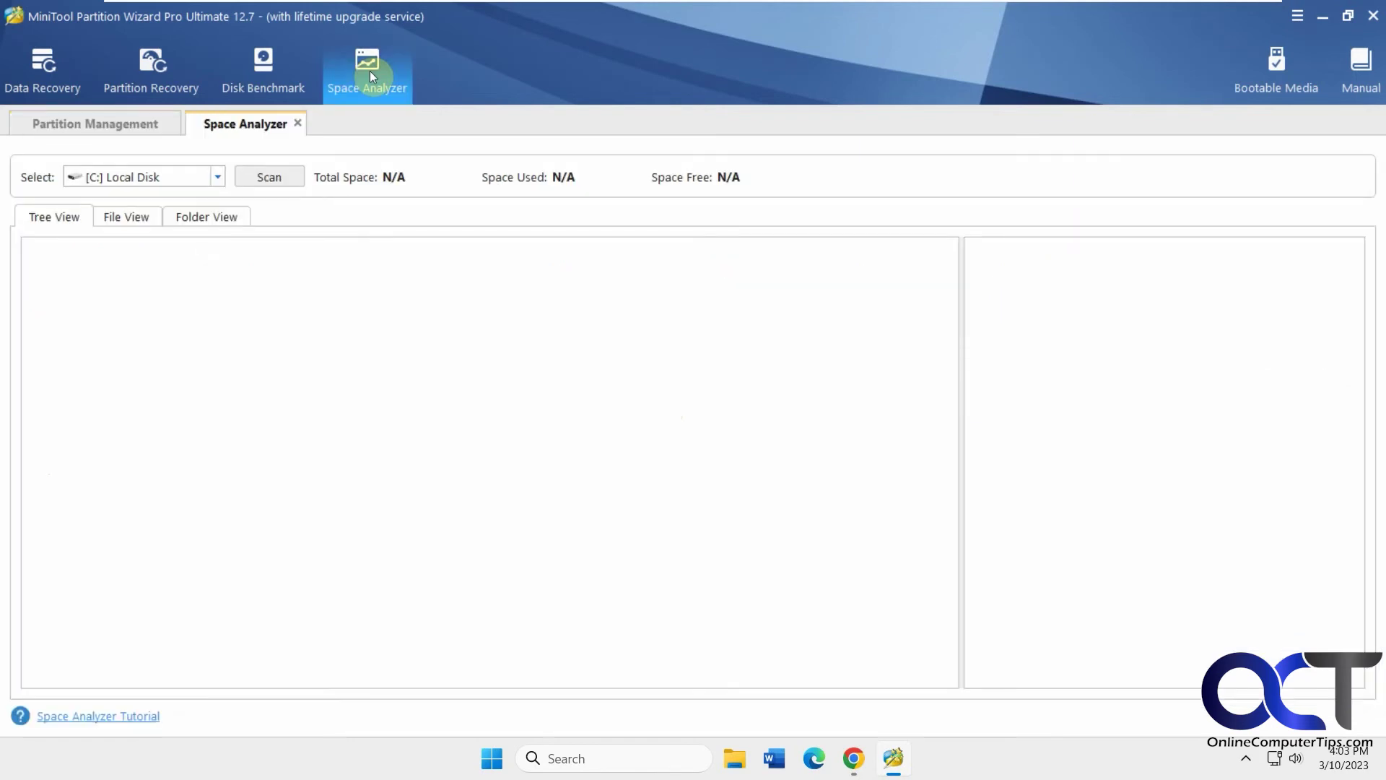
pyautogui.click(249, 176)
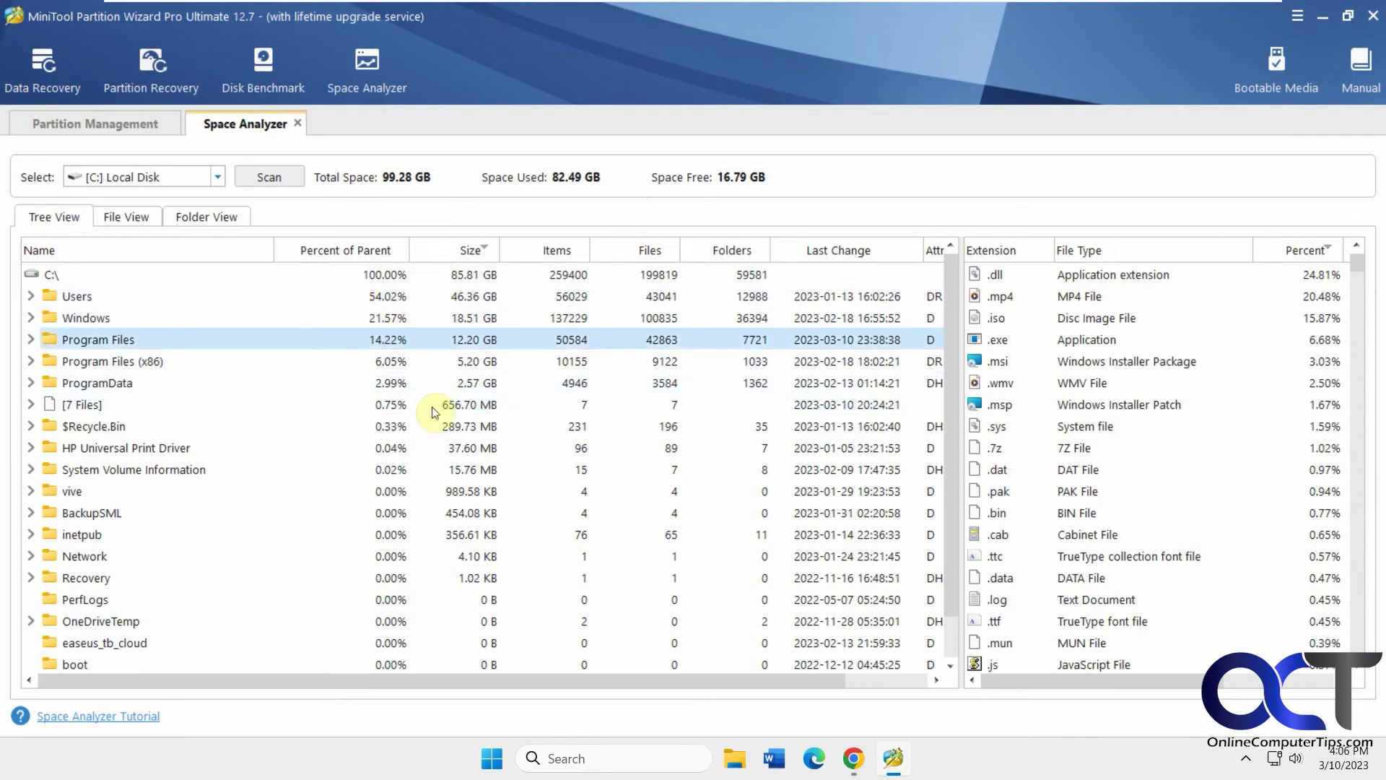
pyautogui.click(371, 252)
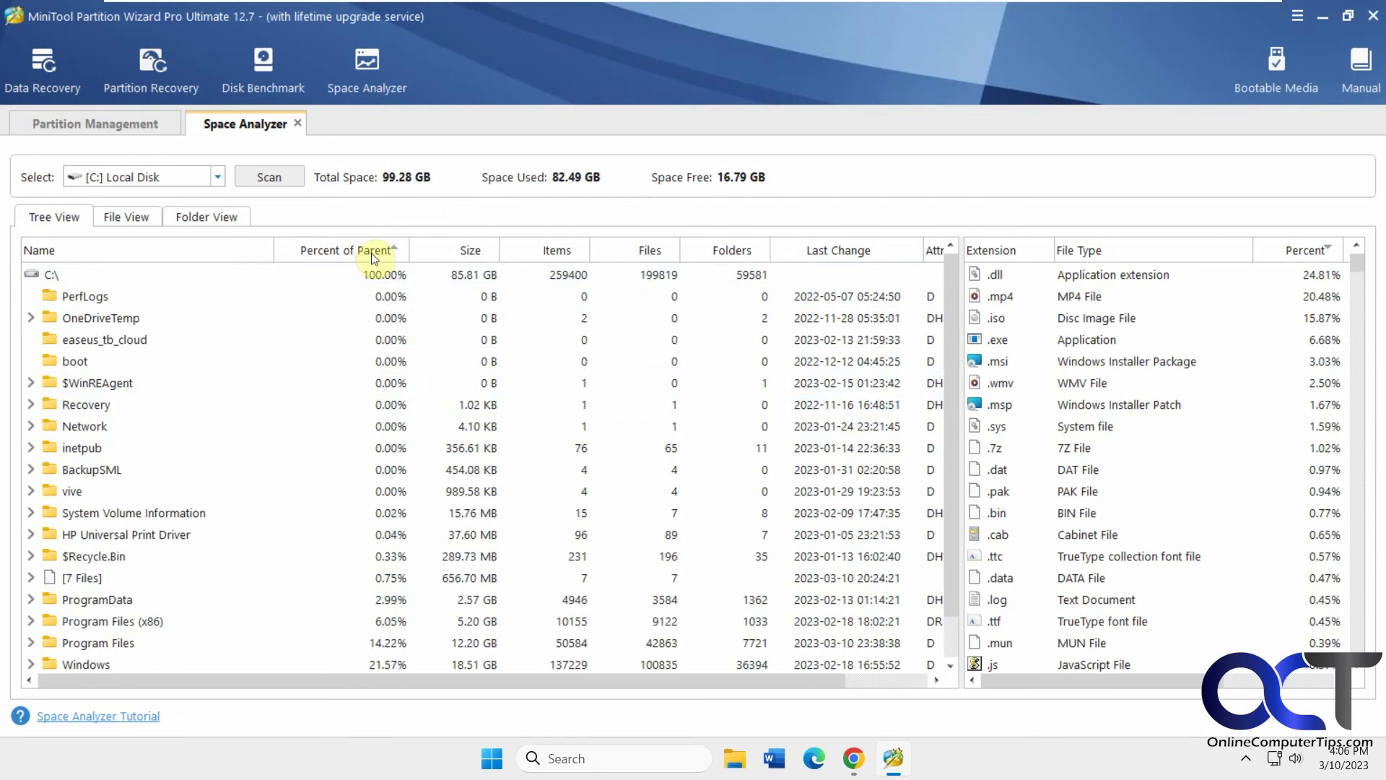
pyautogui.click(371, 253)
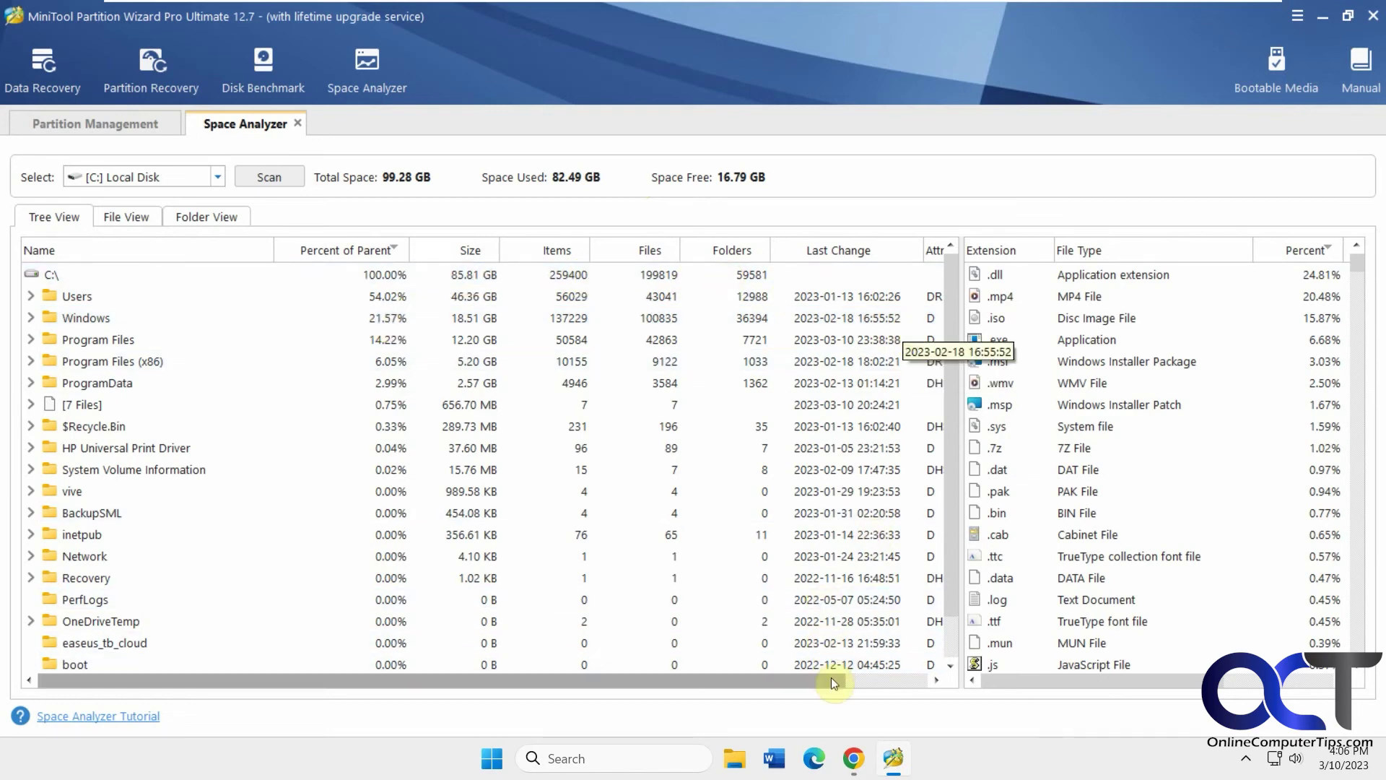
# Step: Sort the file type list by File Type, then by Extension descending
pyautogui.moveTo(833, 680); pyautogui.dragTo(805, 677)
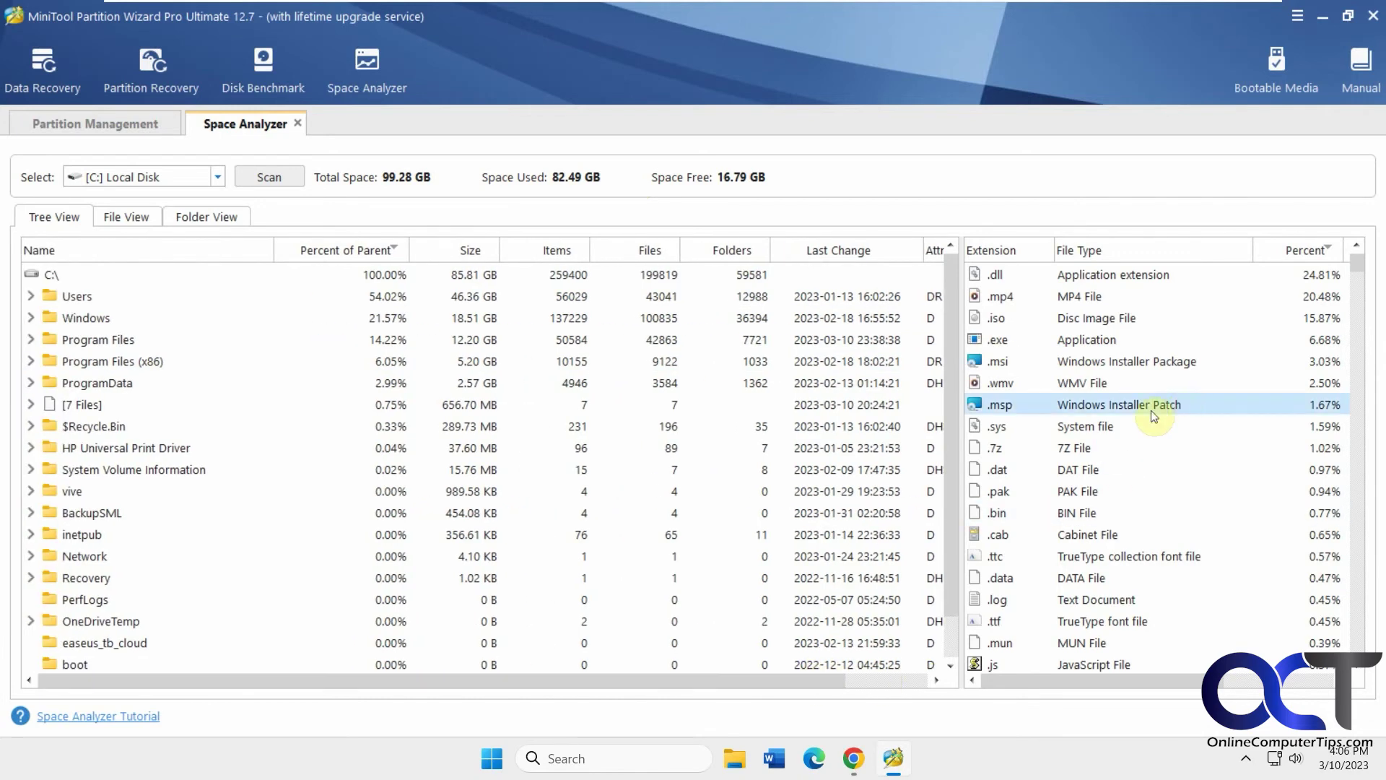
pyautogui.click(1087, 251)
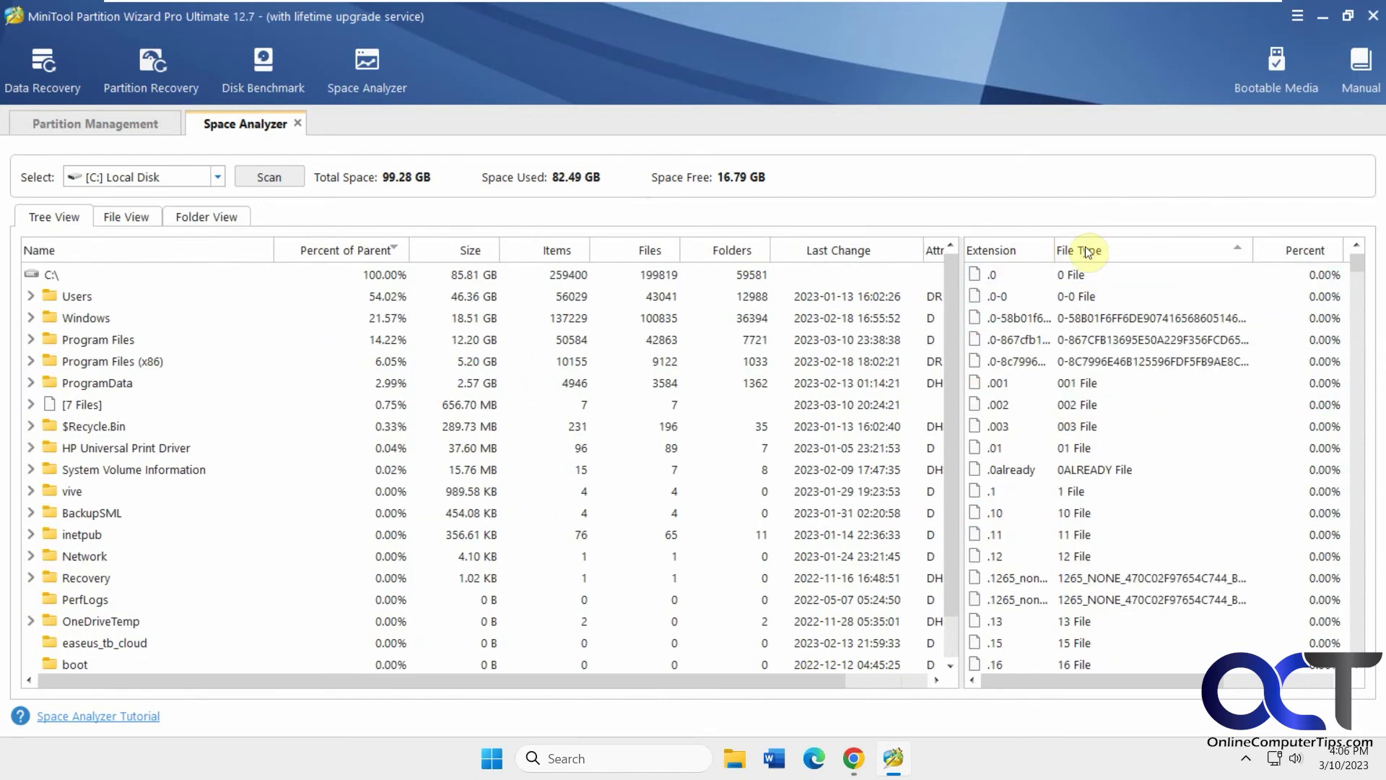
pyautogui.click(1086, 251)
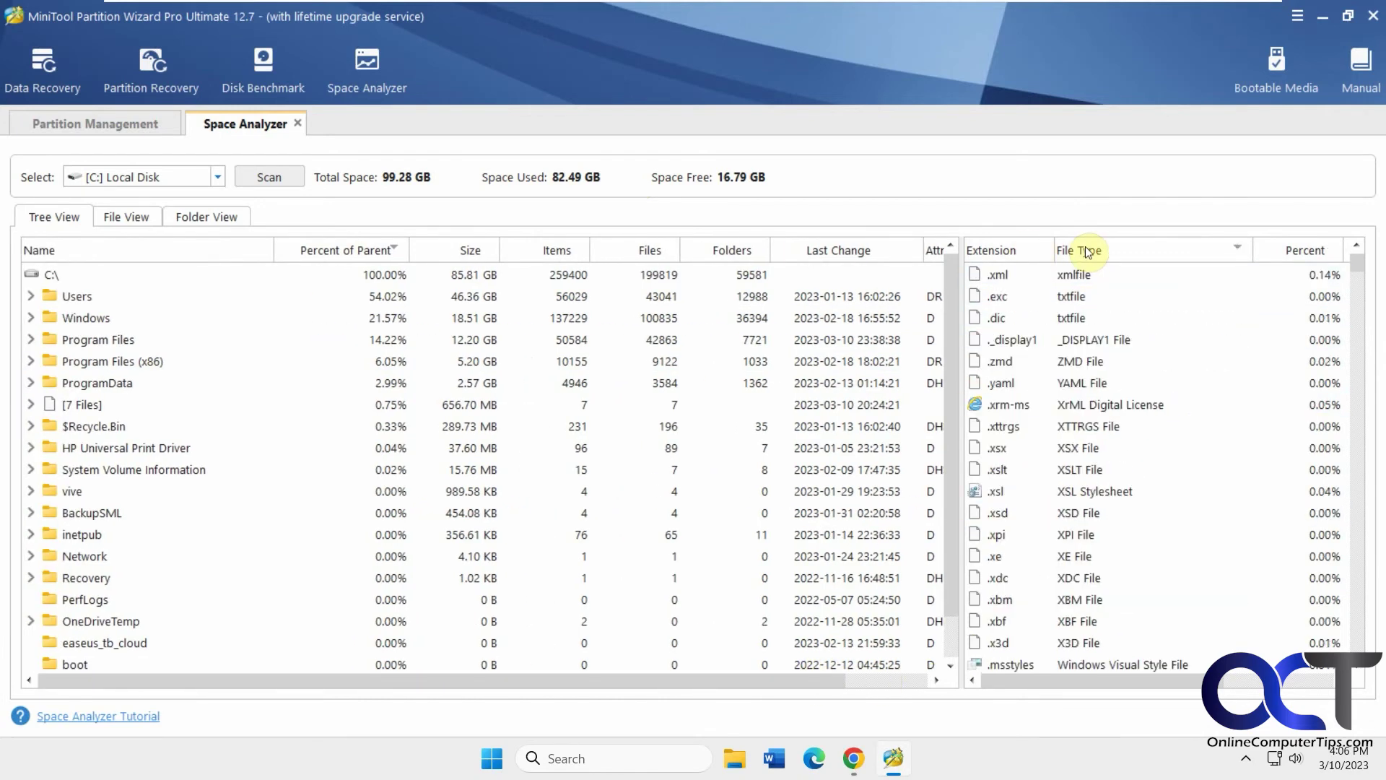
pyautogui.click(1028, 248)
pyautogui.click(1018, 250)
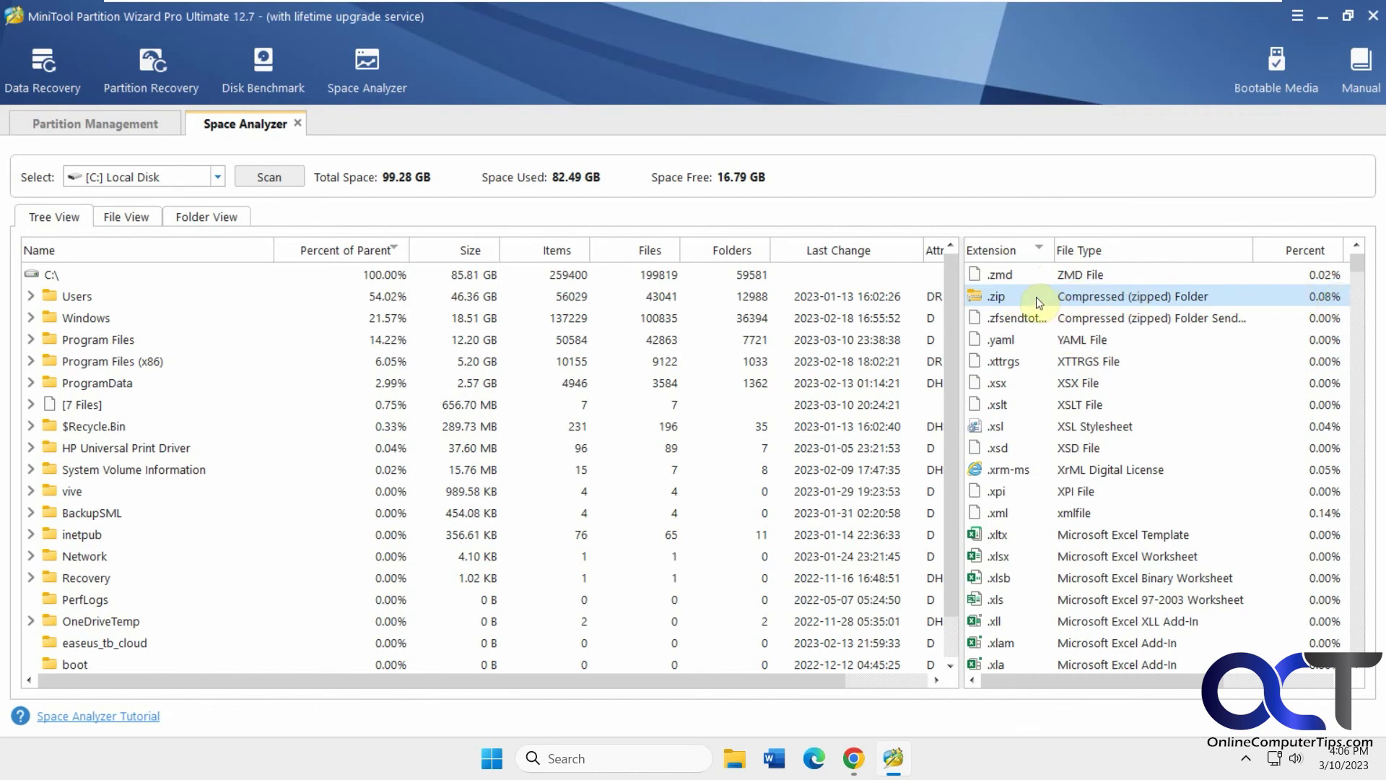
pyautogui.scroll(-4, 1120, 516)
pyautogui.scroll(4, 1119, 514)
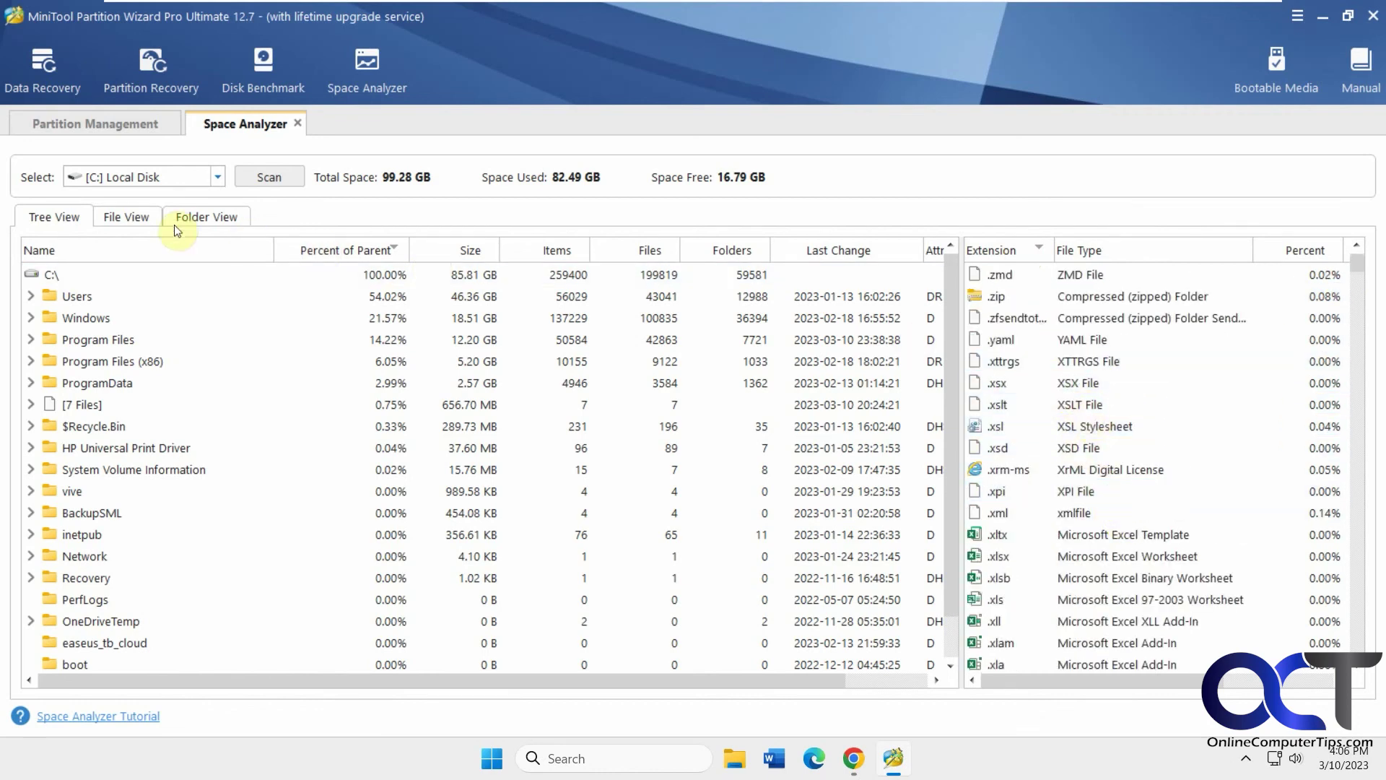
pyautogui.click(132, 220)
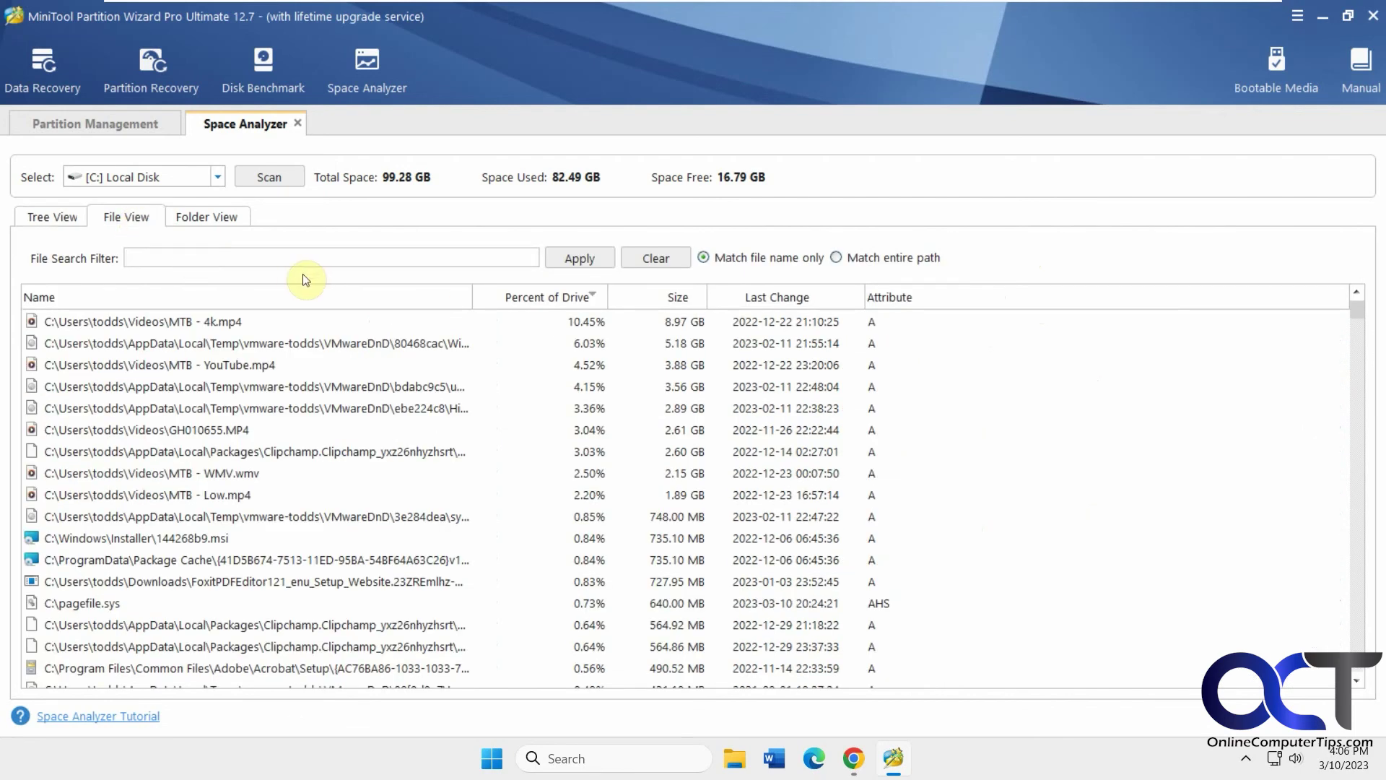
# Step: Rank drive C's files, then folders, by Percent of Drive largest first, showing C:\Users at 54.02%
pyautogui.click(544, 298)
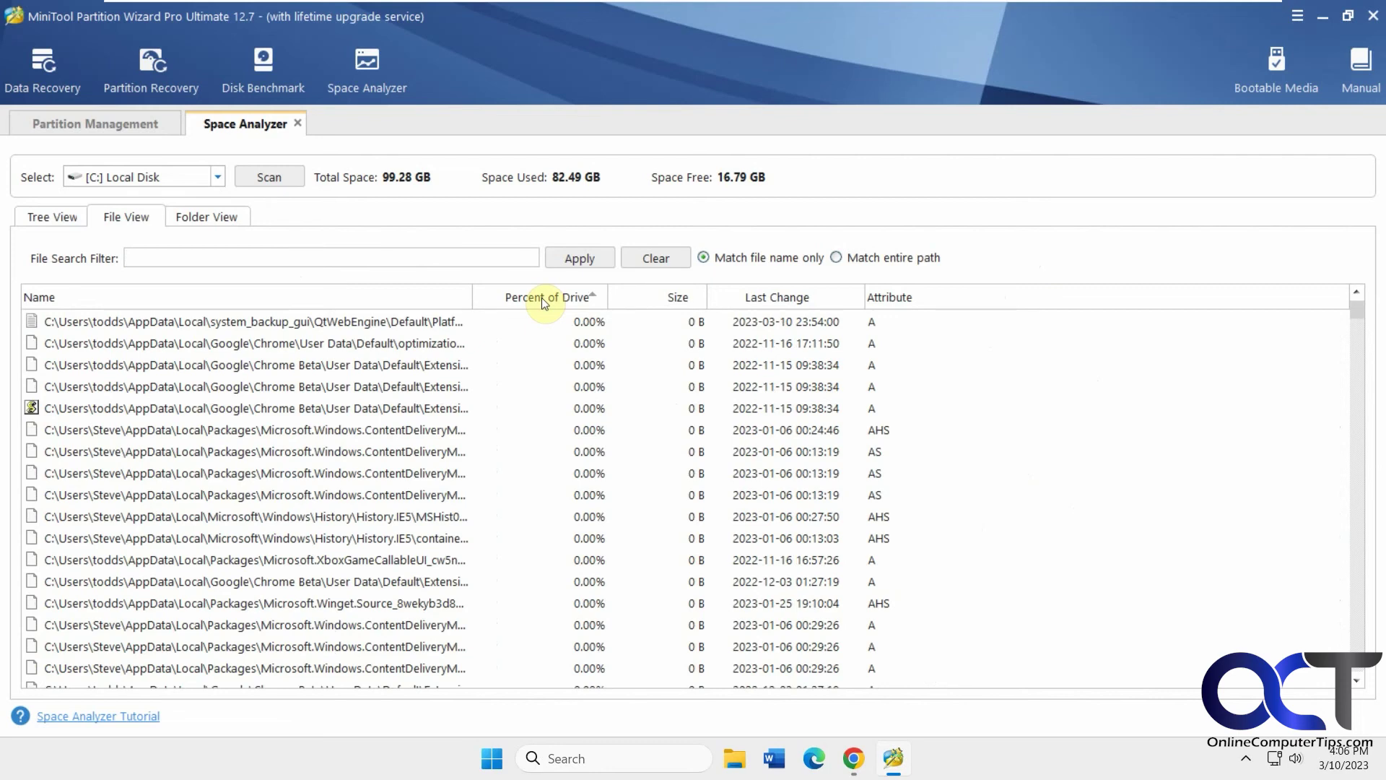
pyautogui.click(544, 298)
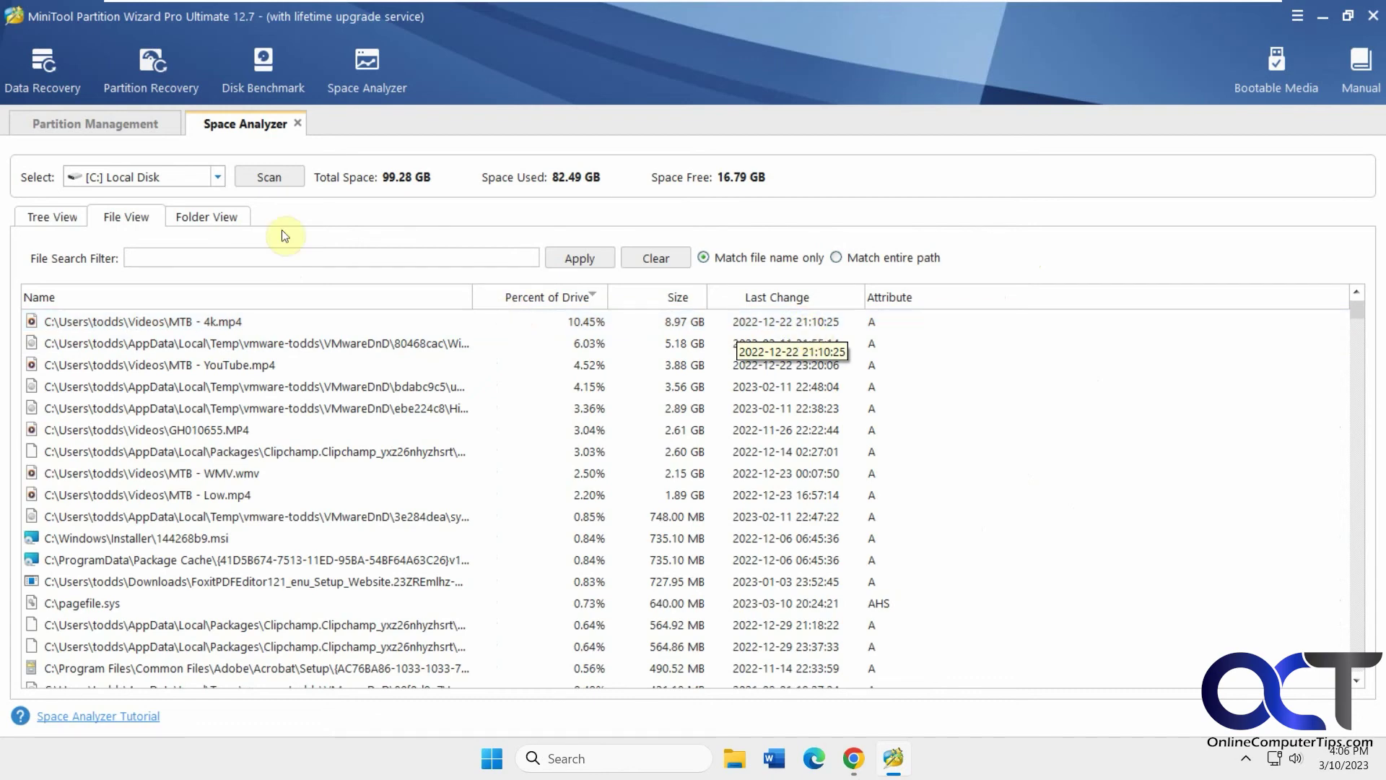
pyautogui.click(210, 218)
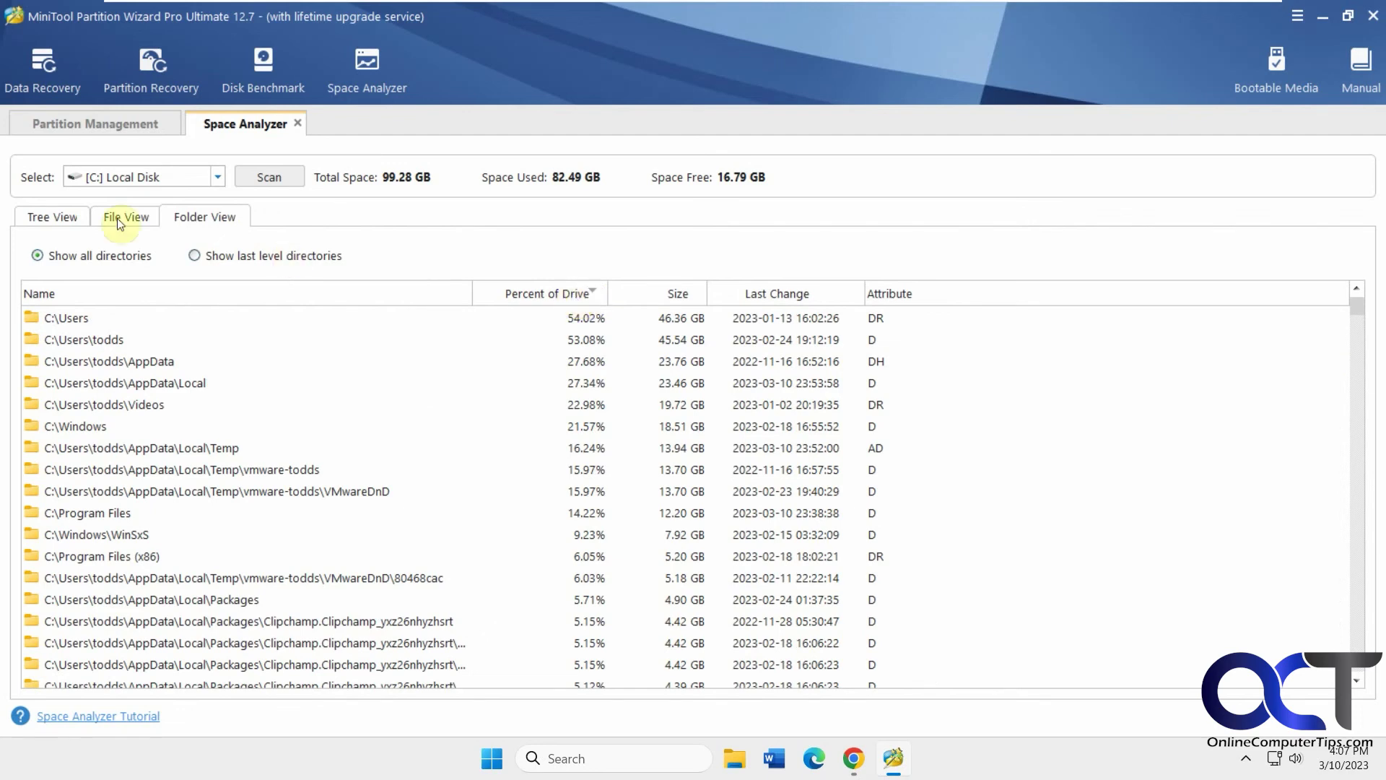
pyautogui.click(62, 215)
pyautogui.click(191, 224)
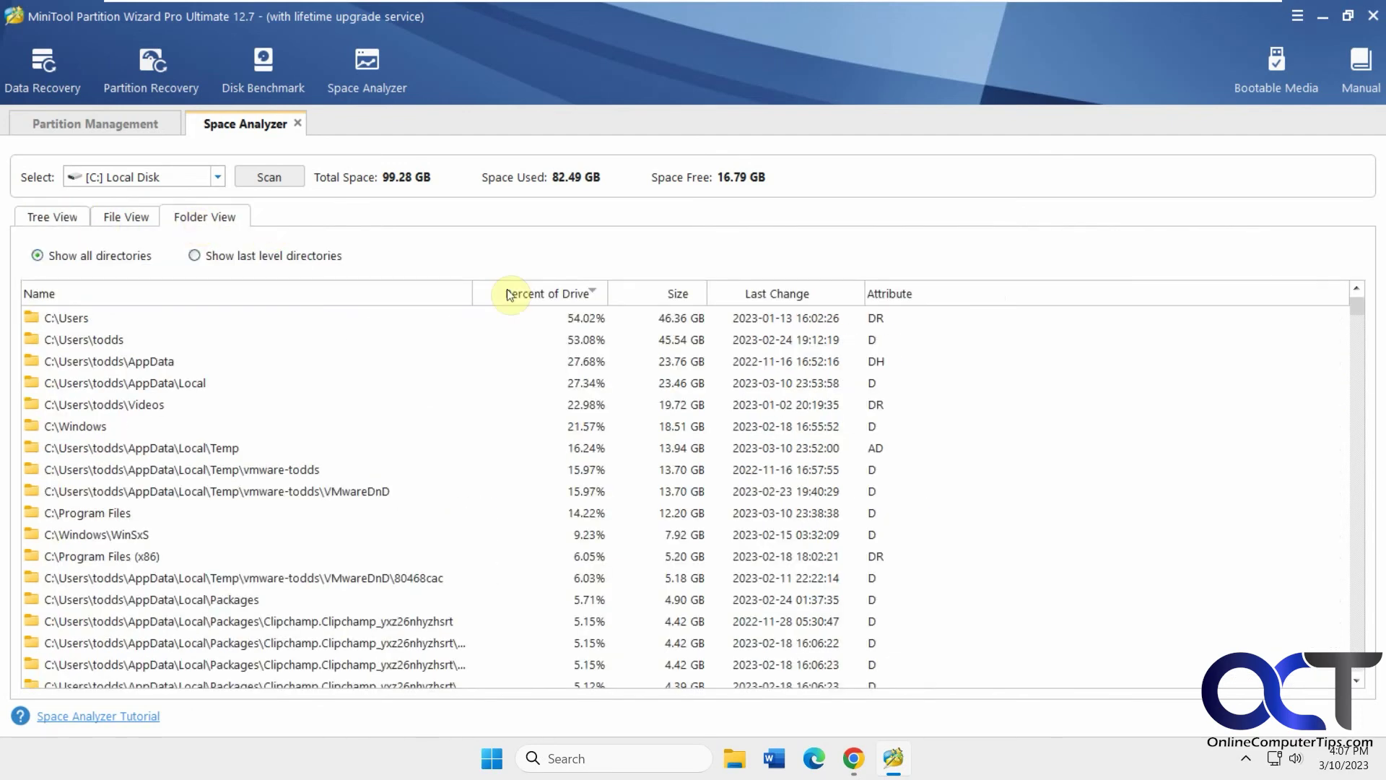
pyautogui.click(557, 294)
pyautogui.click(557, 294)
pyautogui.click(298, 123)
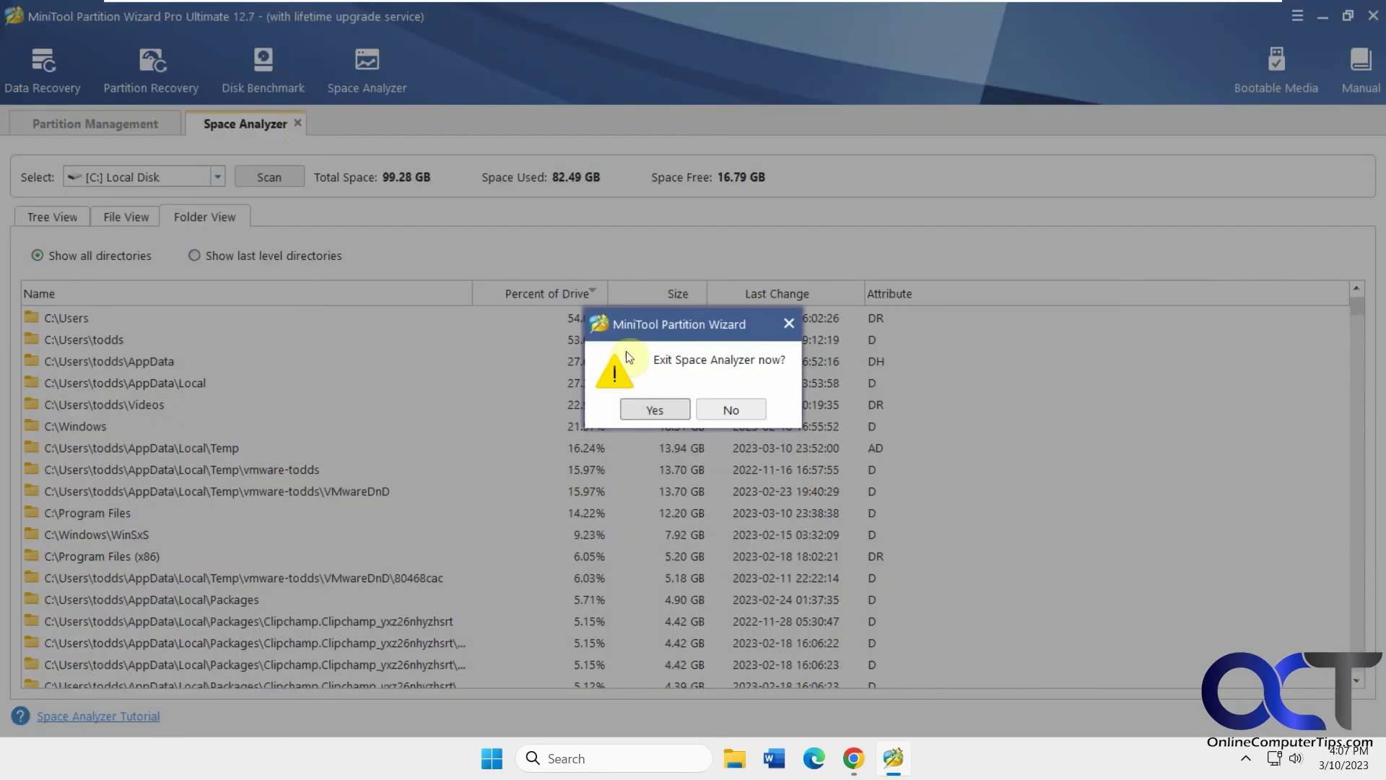
# Step: Confirm exiting Space Analyzer, briefly show Chrome, and return to the partition list
pyautogui.click(657, 413)
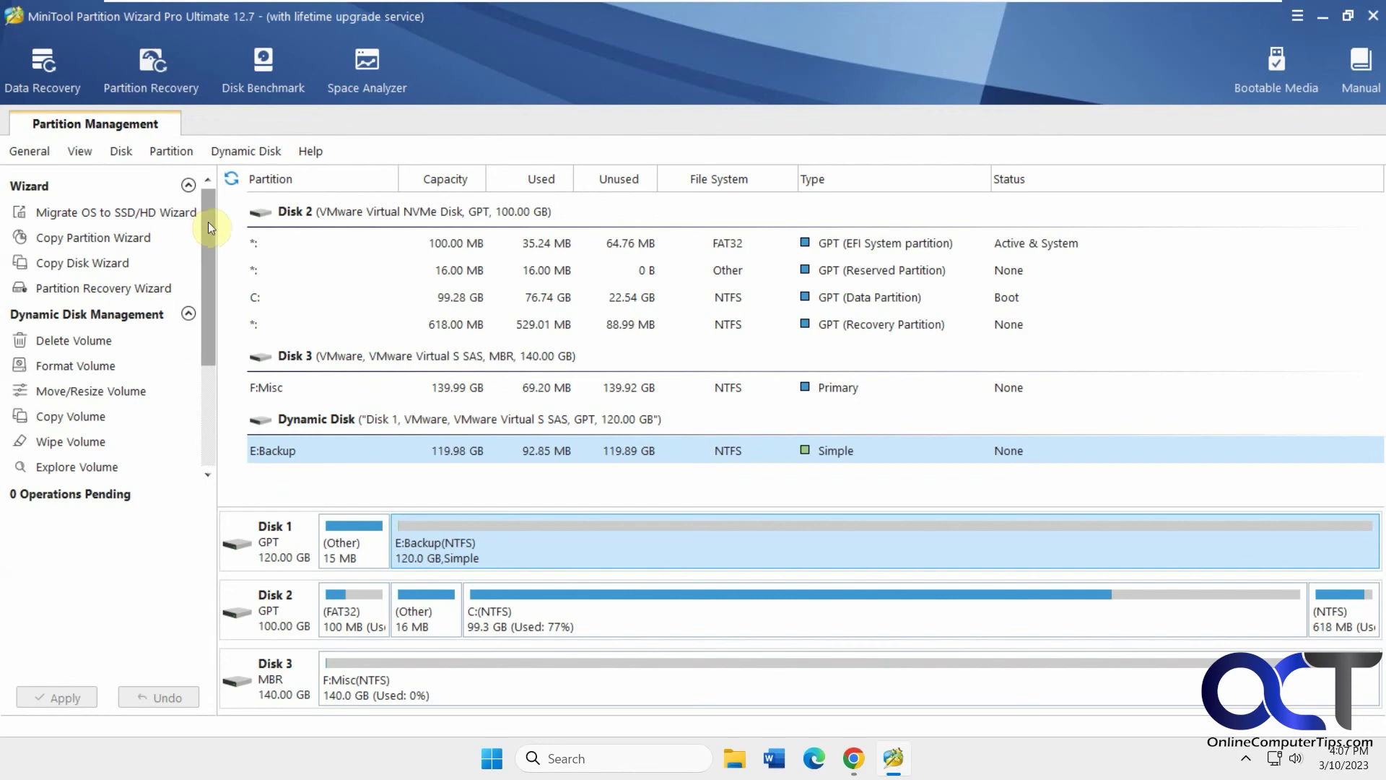
pyautogui.moveTo(209, 219)
pyautogui.mouseDown()
pyautogui.moveTo(207, 311)
pyautogui.moveTo(209, 219)
pyautogui.mouseUp()
pyautogui.click(854, 758)
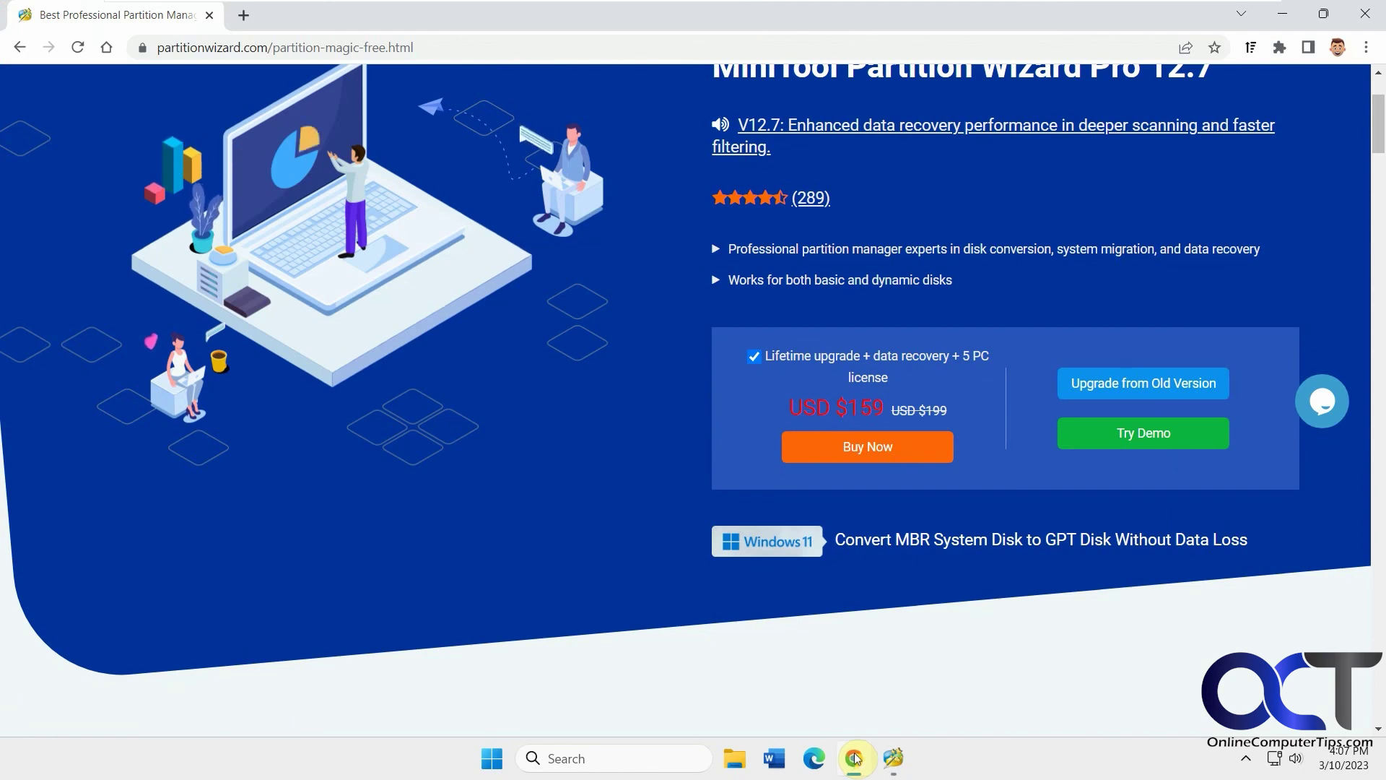
pyautogui.click(857, 758)
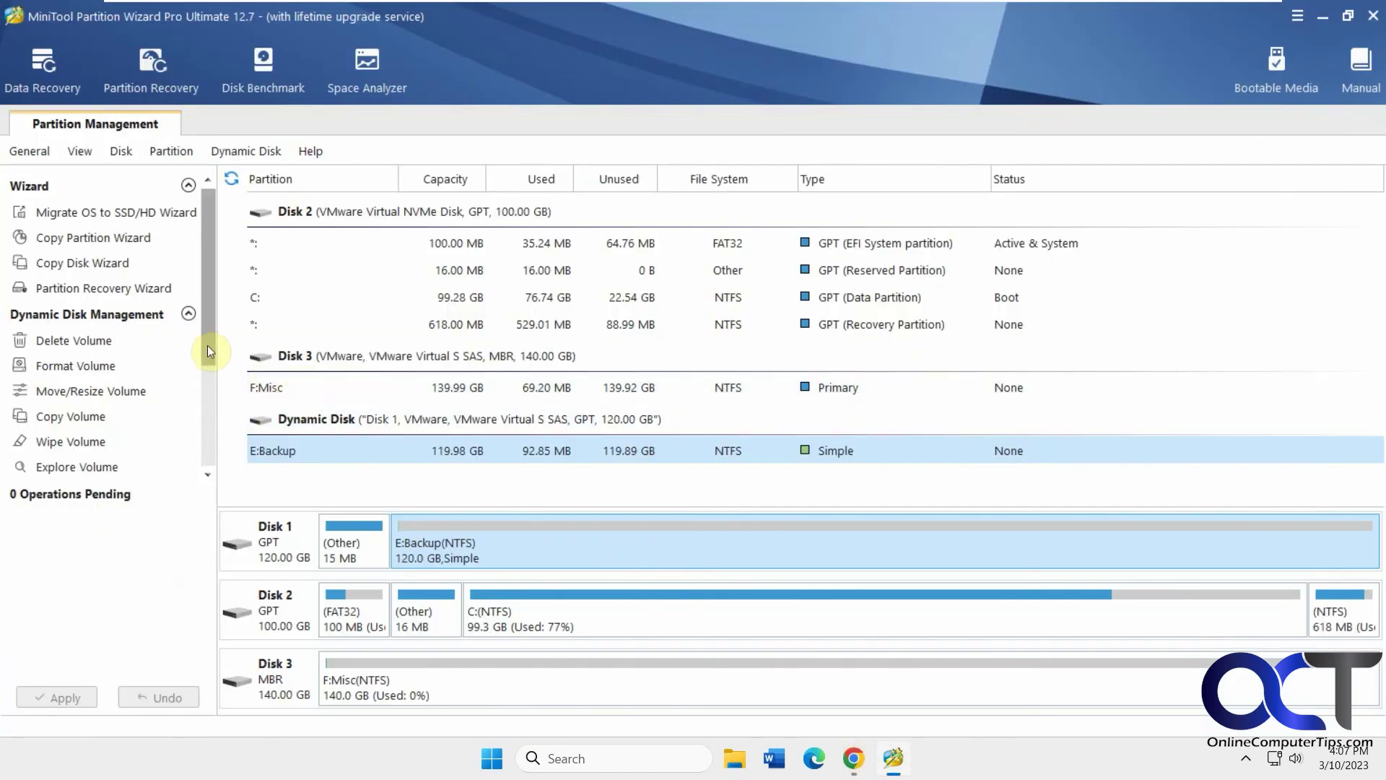